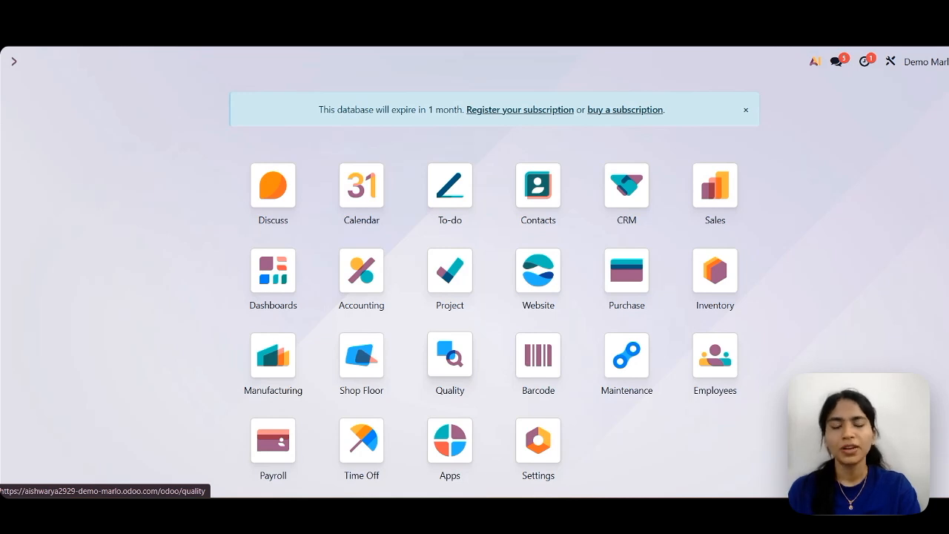
# Open the Manufacturing settings and check the Subcontracting option under Operations.
pyautogui.click(262, 372)
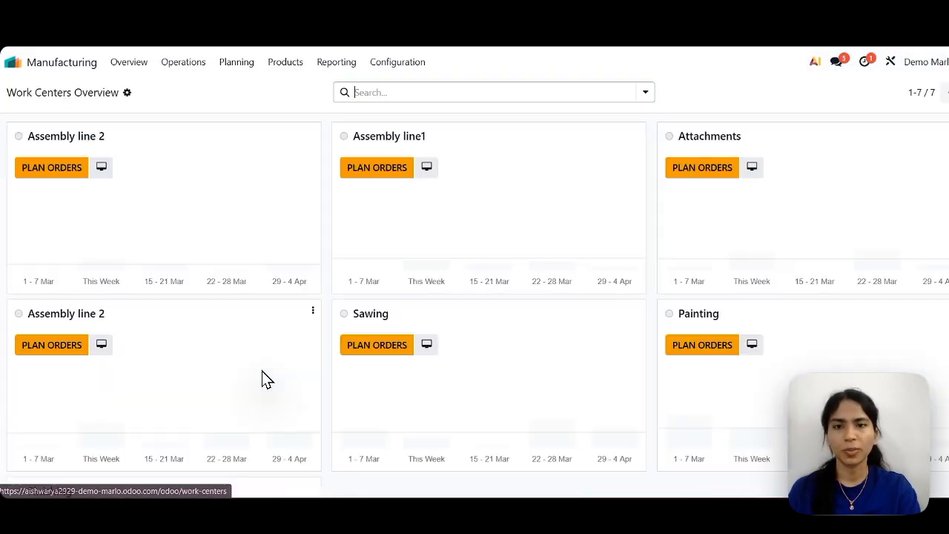
pyautogui.click(390, 65)
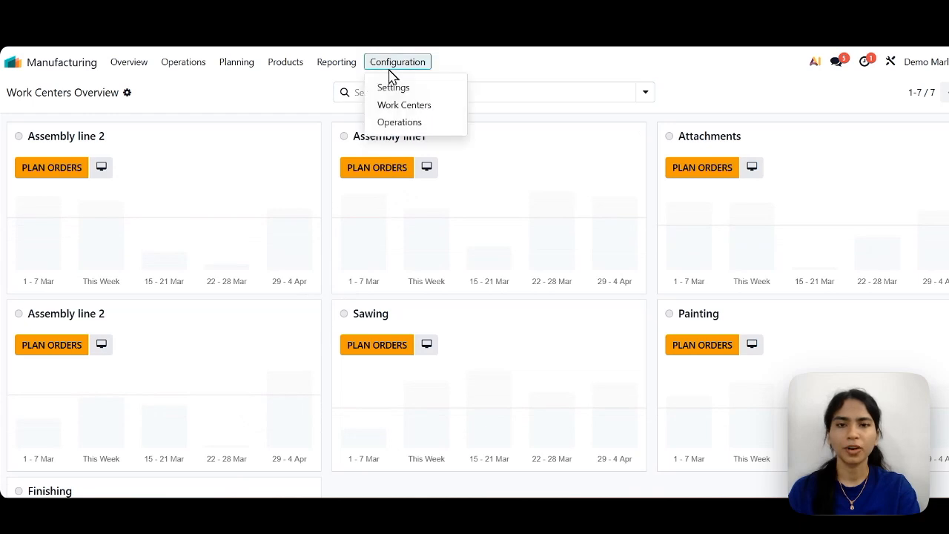
pyautogui.click(391, 87)
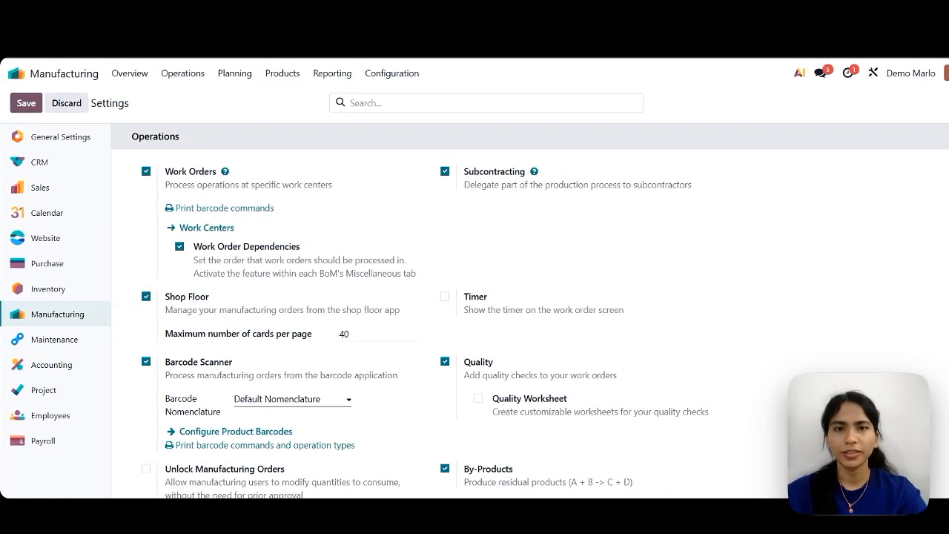
# Create a new contact of type Person and enter the subcontractor's name.
pyautogui.click(67, 78)
pyautogui.click(558, 228)
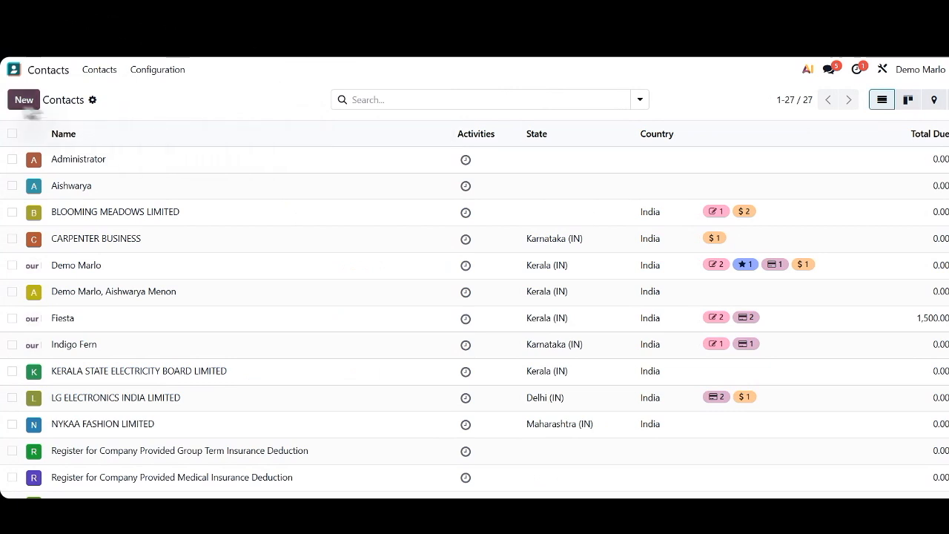
pyautogui.click(16, 101)
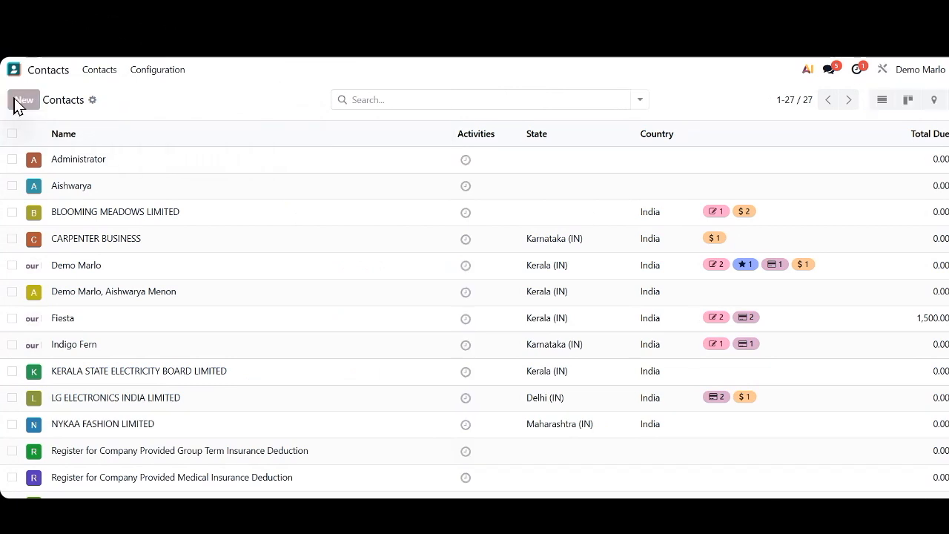
pyautogui.click(117, 146)
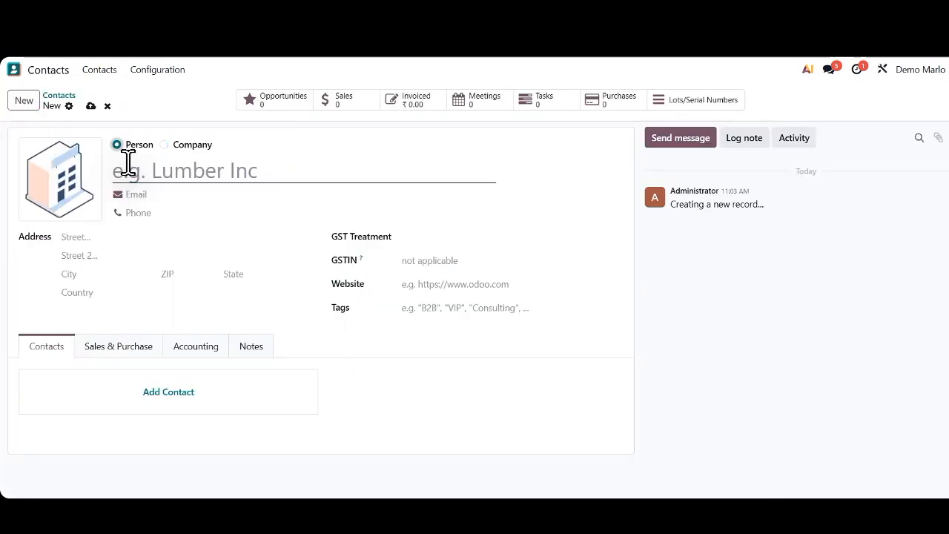
pyautogui.write('Jak')
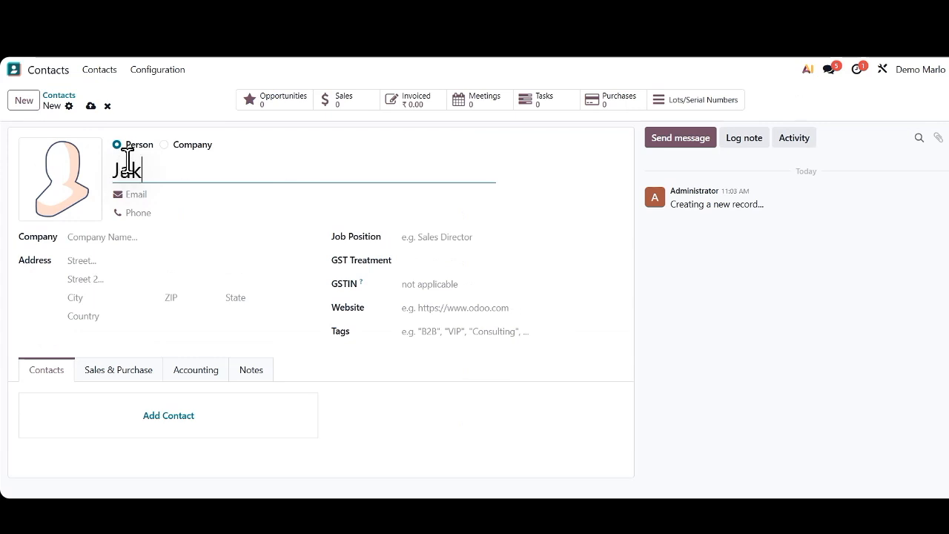
pyautogui.write('e subcontractor')
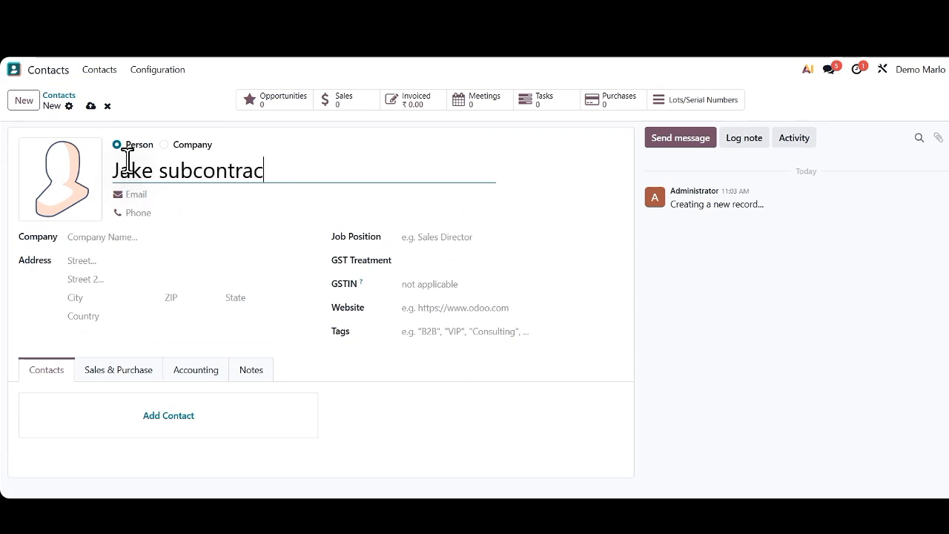
# Fill in the subcontractor contact's city and state, save it, and return to the contacts list.
pyautogui.click(90, 297)
pyautogui.write('Kochi')
pyautogui.click(268, 296)
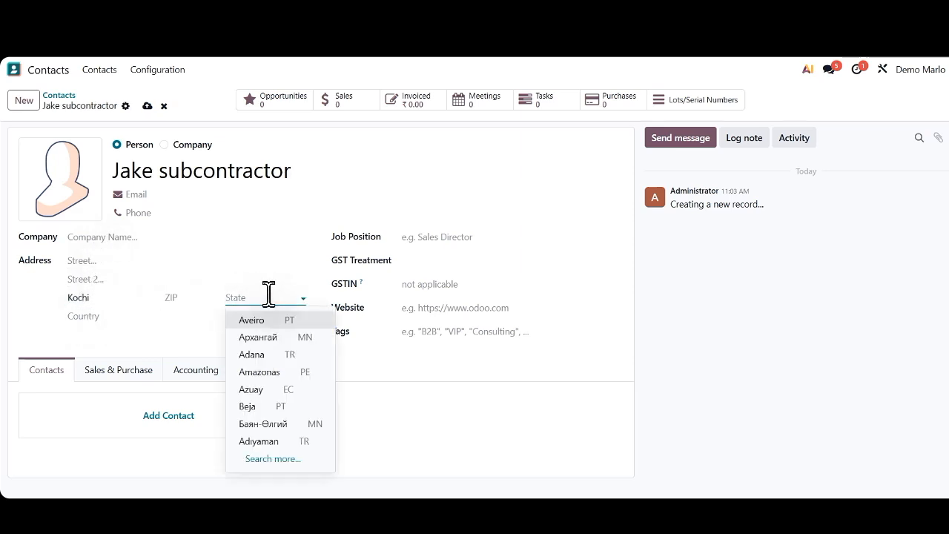
pyautogui.write('Kerala')
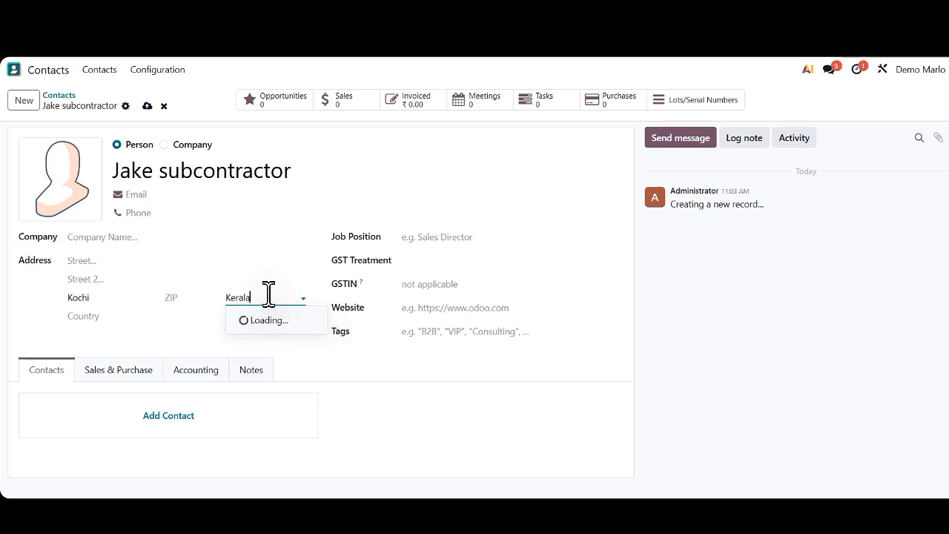
pyautogui.click(272, 320)
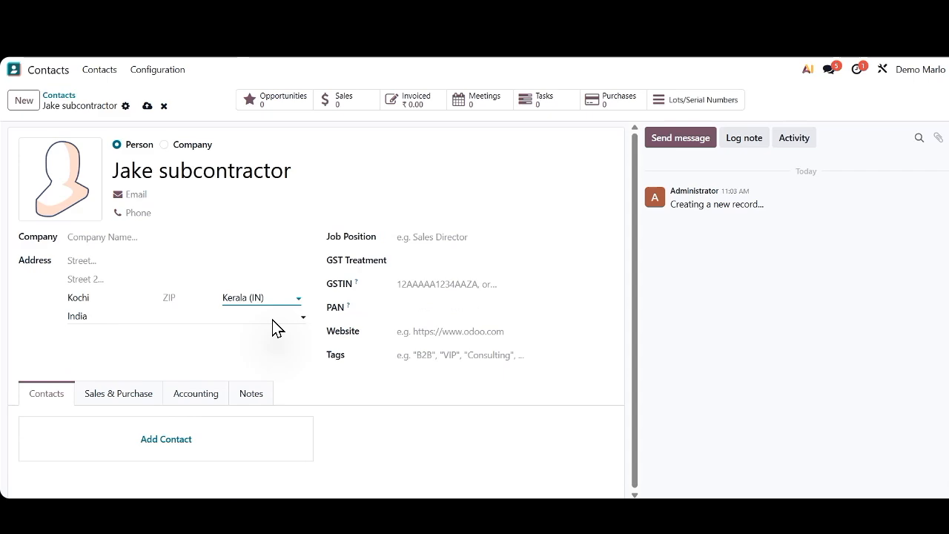
pyautogui.click(147, 108)
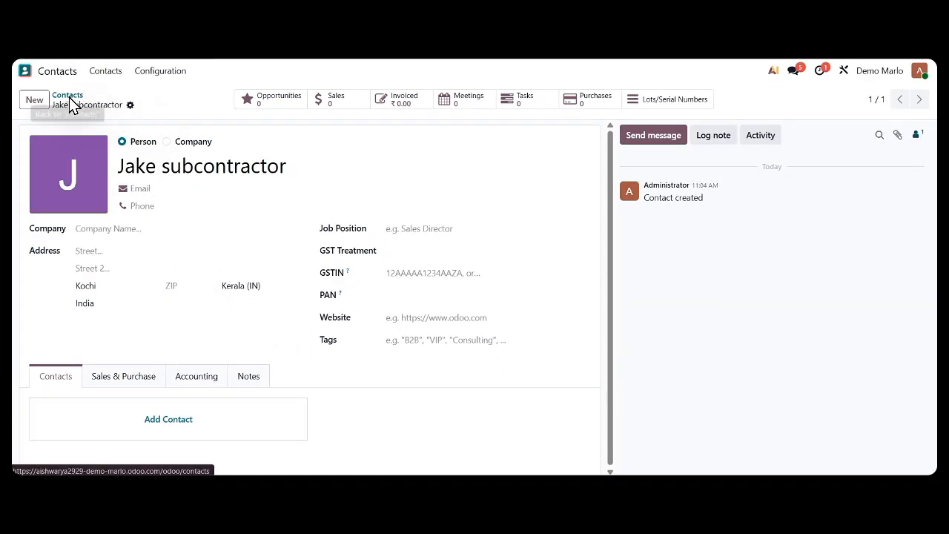
pyautogui.click(68, 96)
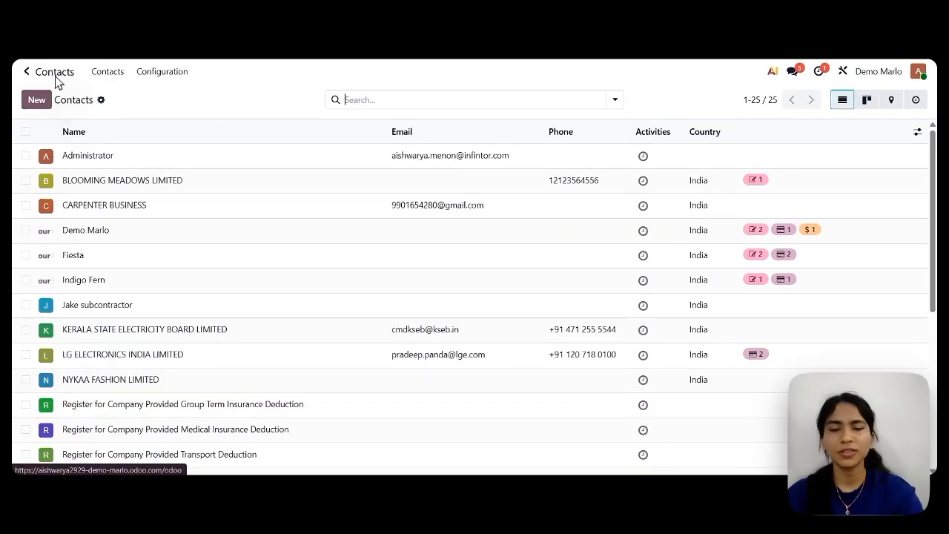
# Switch to the Inventory app and open the Starry Night Epoxy Resin Table product.
pyautogui.click(25, 70)
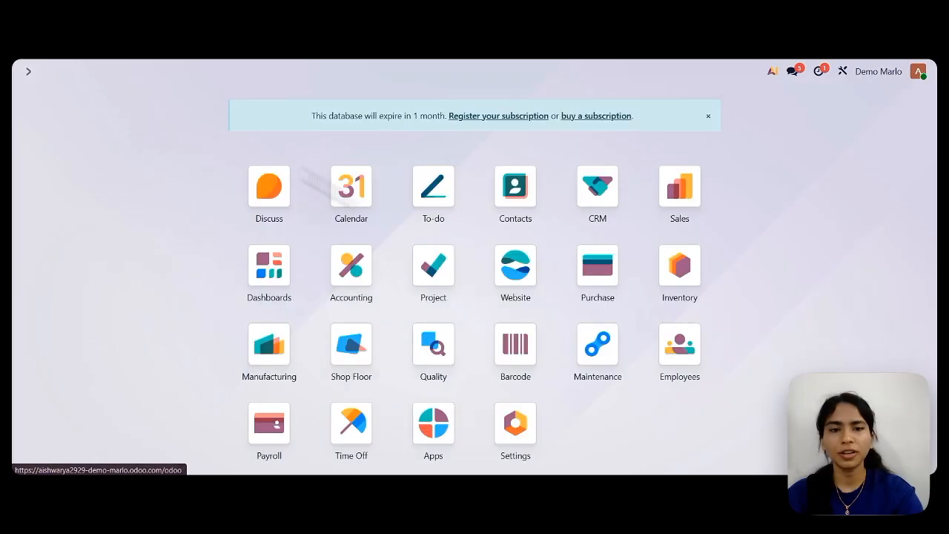
pyautogui.click(678, 270)
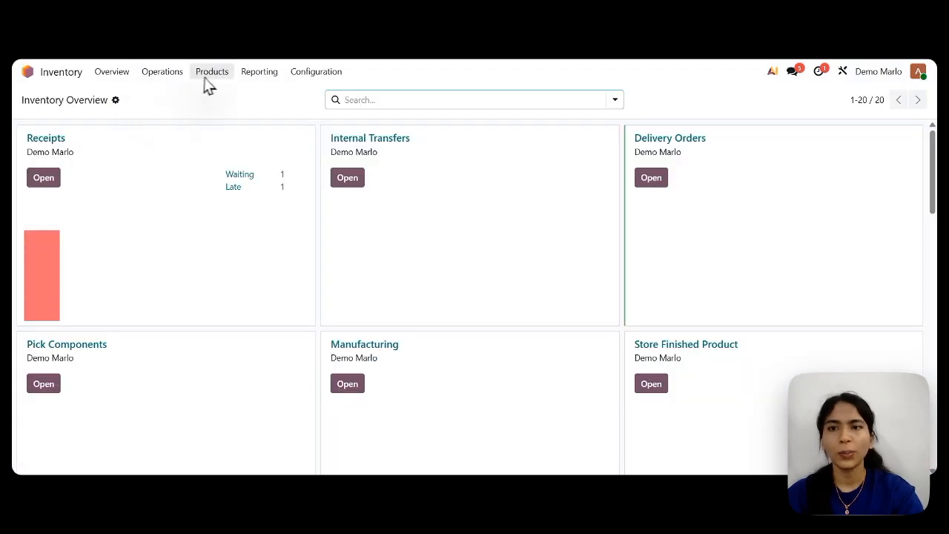
pyautogui.click(209, 76)
pyautogui.click(212, 98)
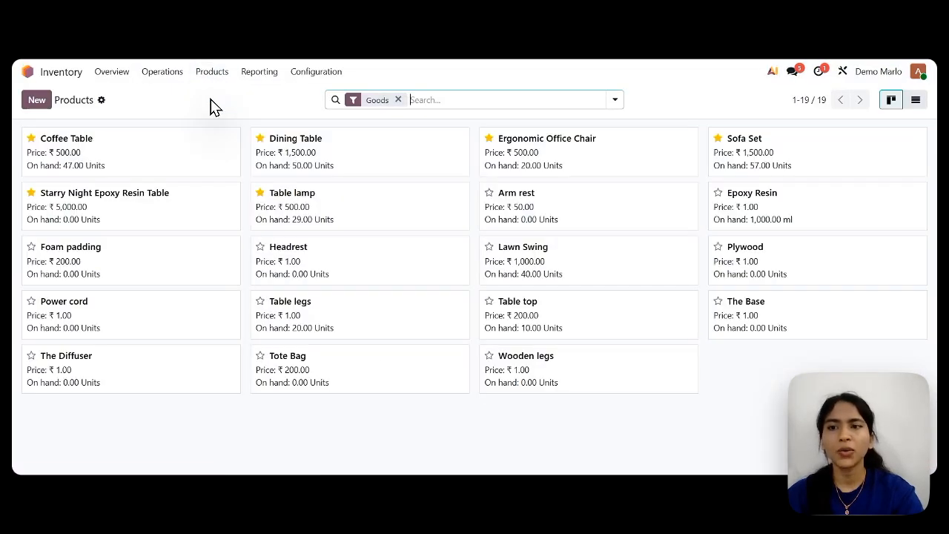
pyautogui.click(142, 215)
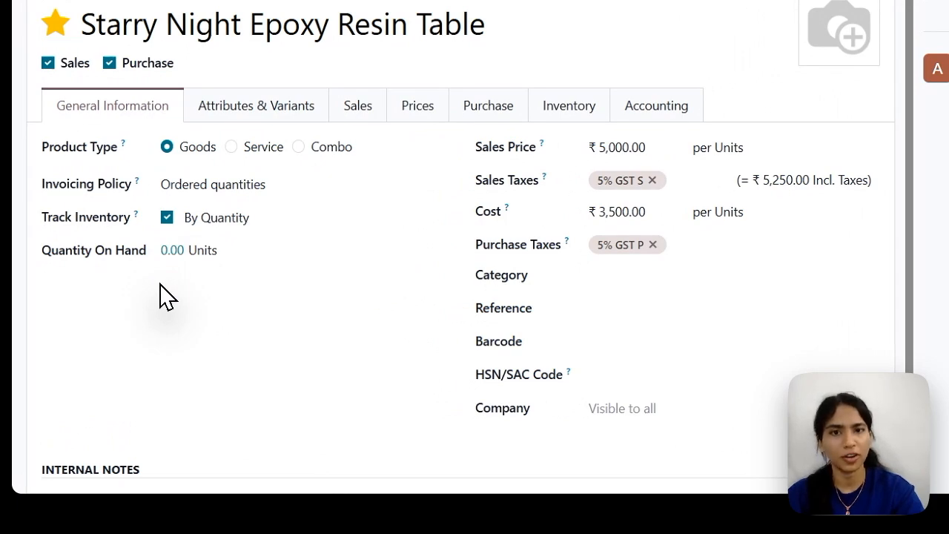
# Add the subcontractor contact as a vendor in the product's purchase information.
pyautogui.click(488, 105)
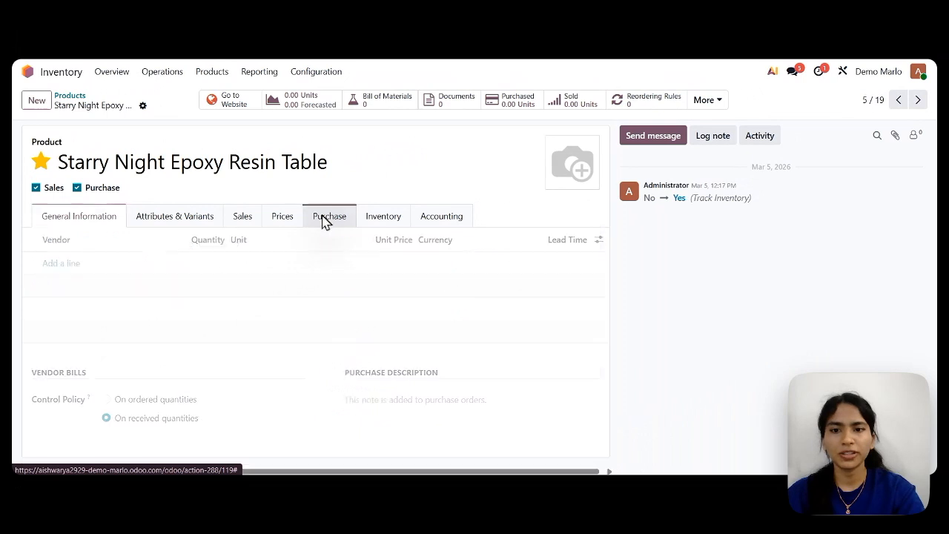
pyautogui.click(64, 263)
pyautogui.write('su')
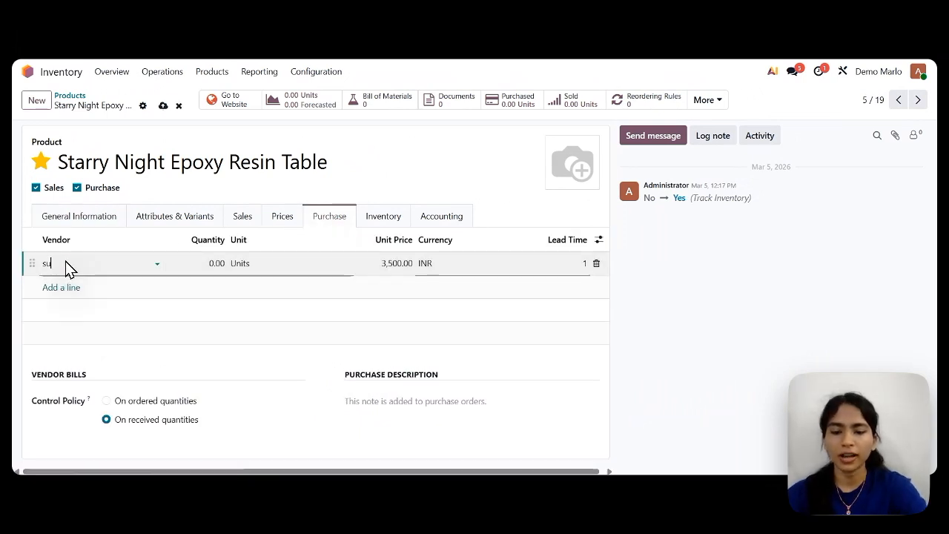
pyautogui.write('bc')
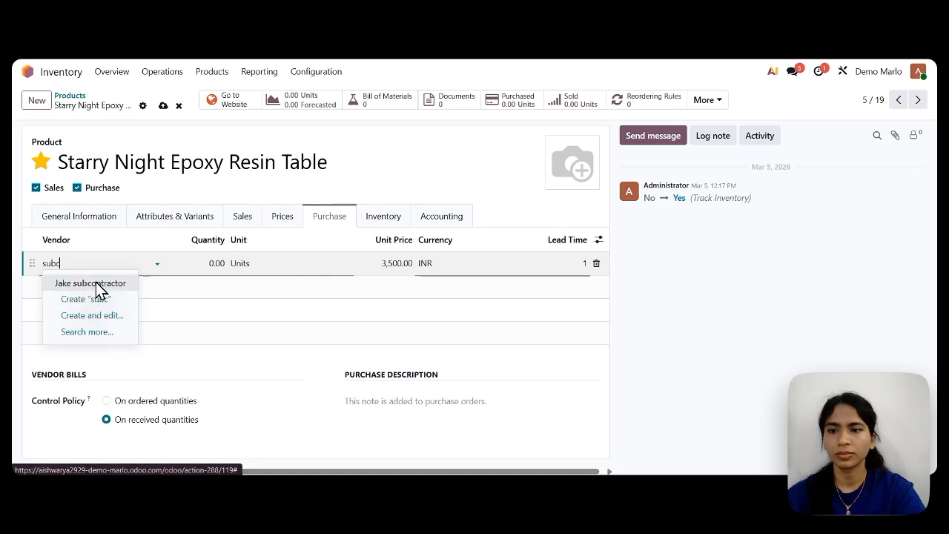
pyautogui.click(97, 283)
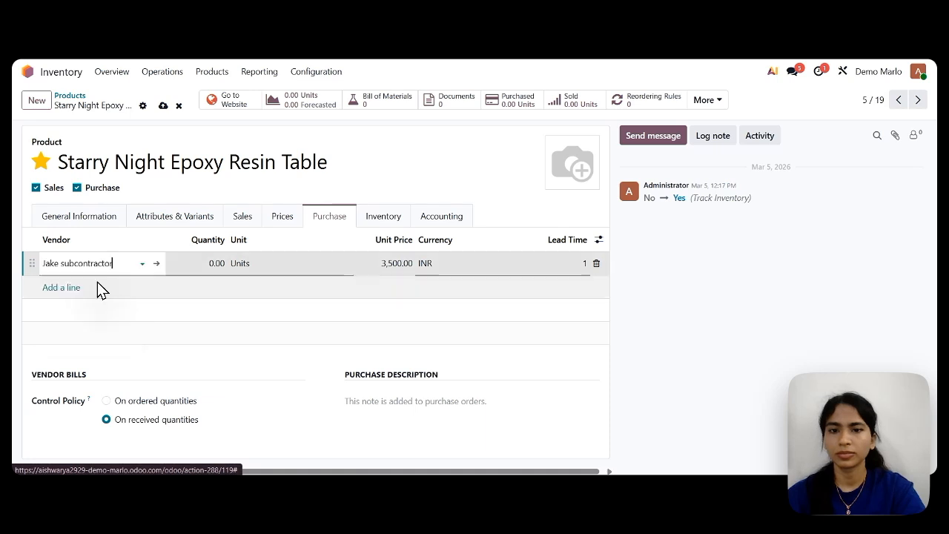
# Enable the Buy and Replenish on Order (MTO) routes for the product and save it.
pyautogui.click(383, 219)
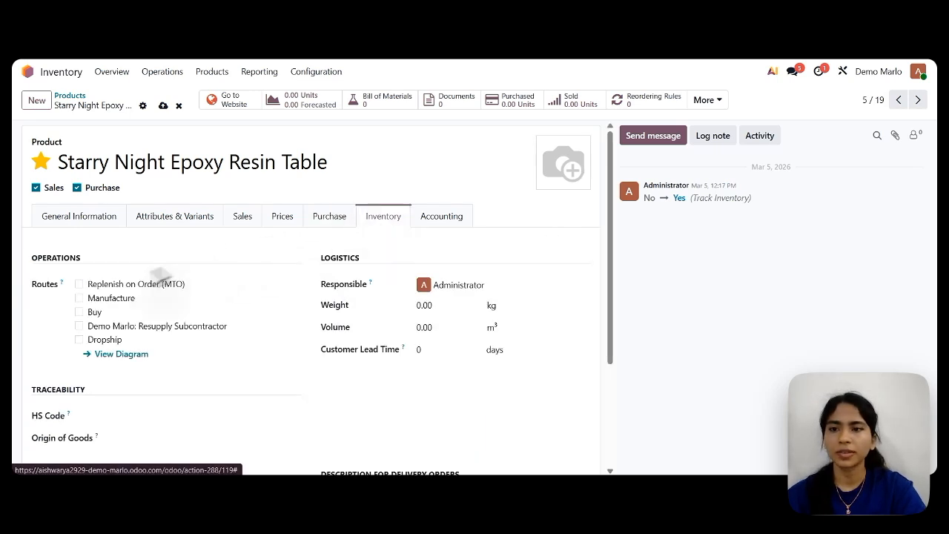
pyautogui.click(80, 312)
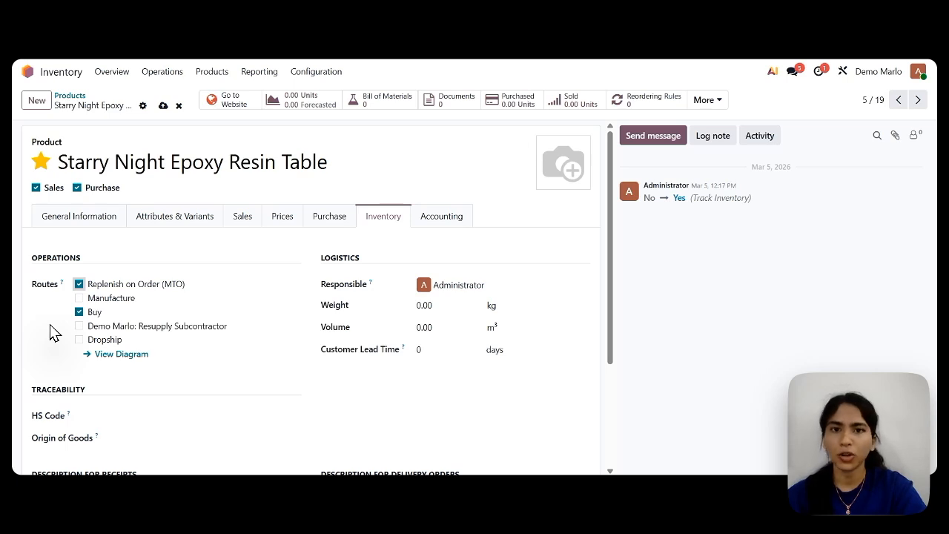
pyautogui.click(163, 106)
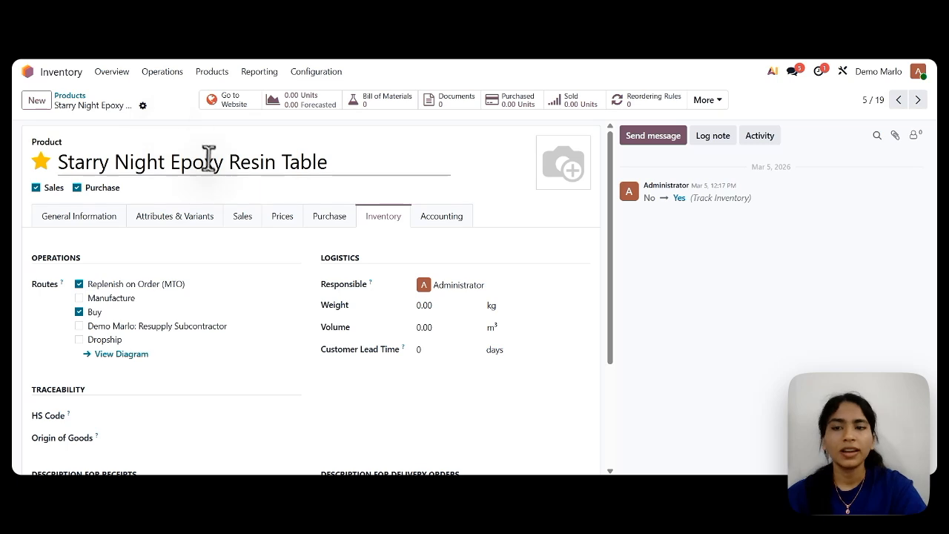
# Create a bill of materials for the Starry Night Epoxy Resin Table with the BoM type Subcontracting.
pyautogui.click(369, 102)
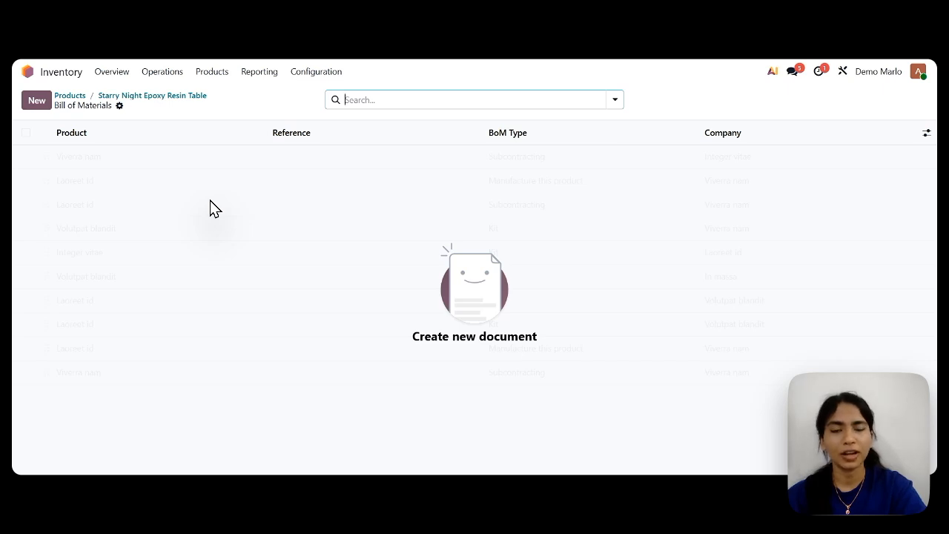
pyautogui.click(37, 101)
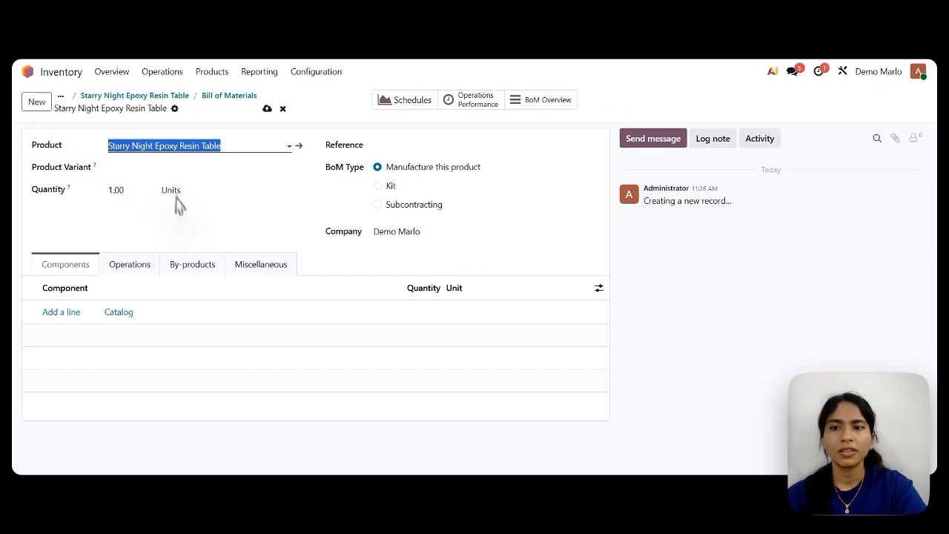
pyautogui.click(180, 218)
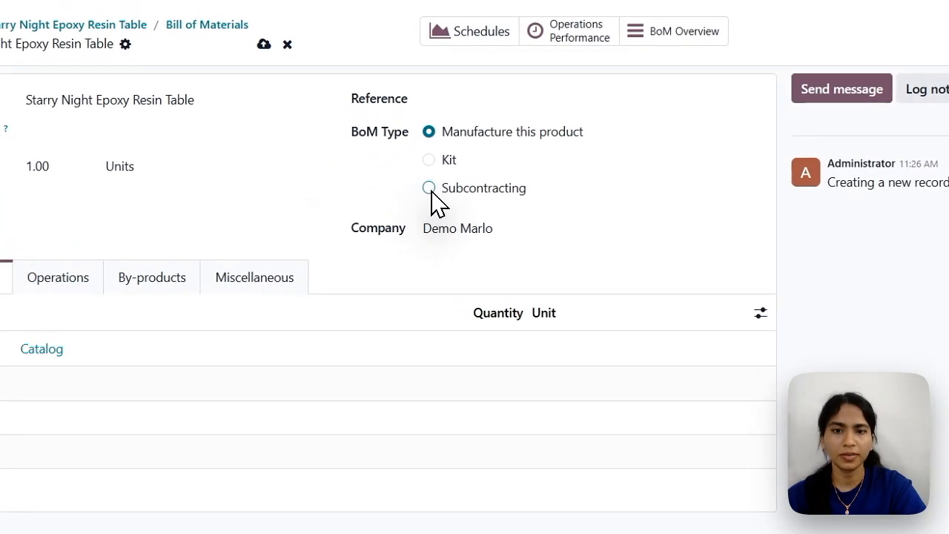
pyautogui.click(429, 189)
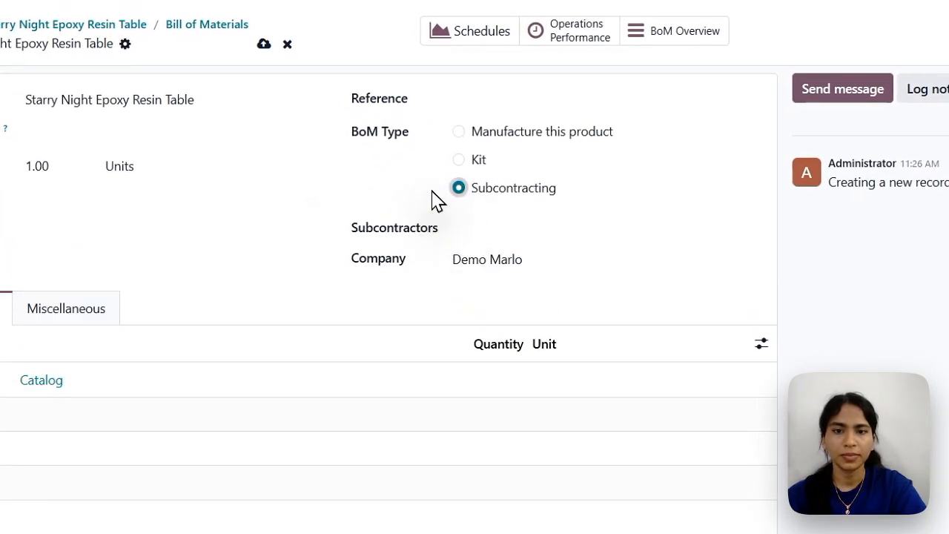
# Assign the subcontractor contact as the subcontractor on the bill of materials.
pyautogui.click(471, 224)
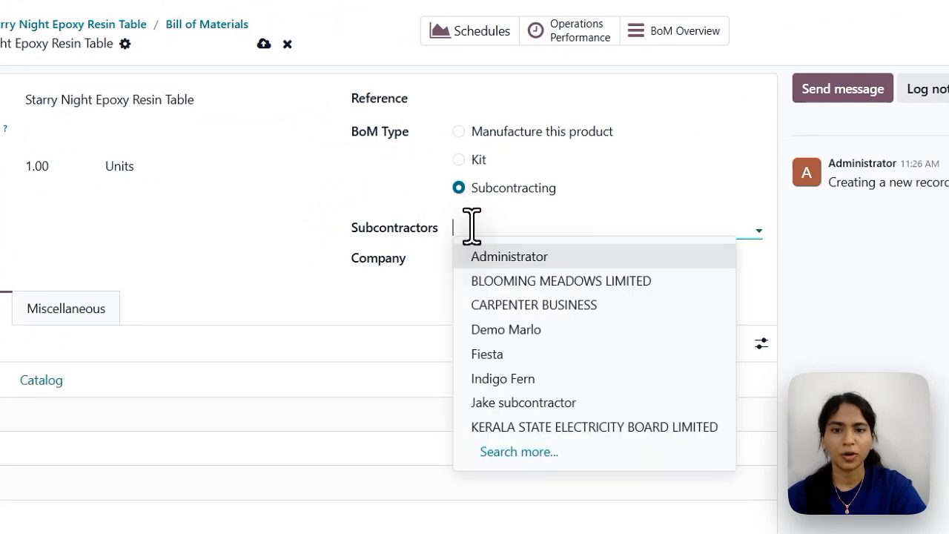
pyautogui.write('jk')
pyautogui.press('BackSpace')
pyautogui.write('ake')
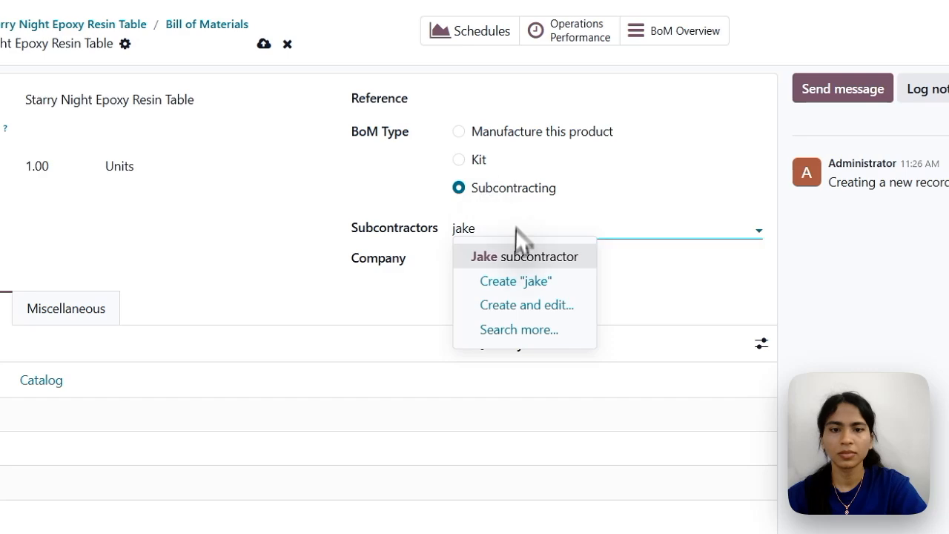
pyautogui.click(524, 256)
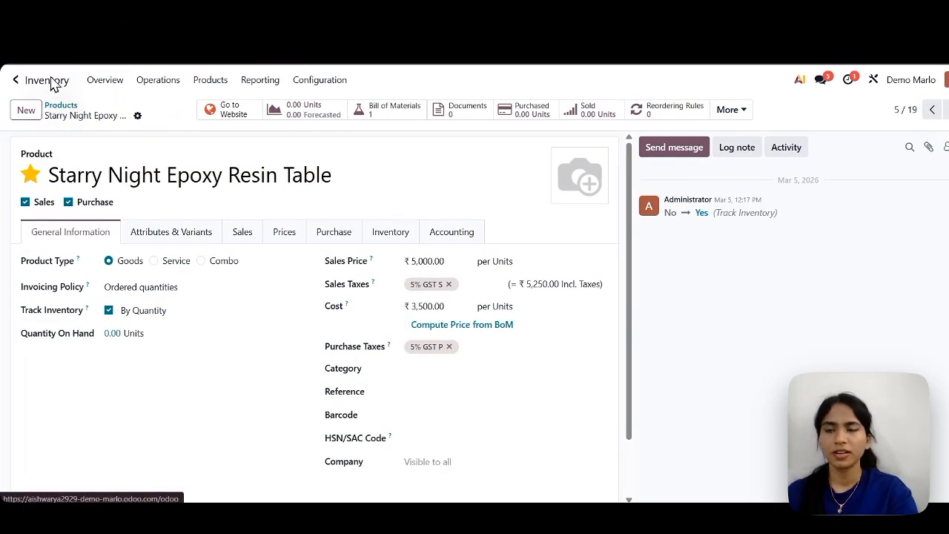
# Switch to the Sales app and create a new quotation for the customer CARPENTER BUSINESS.
pyautogui.click(18, 79)
pyautogui.click(705, 223)
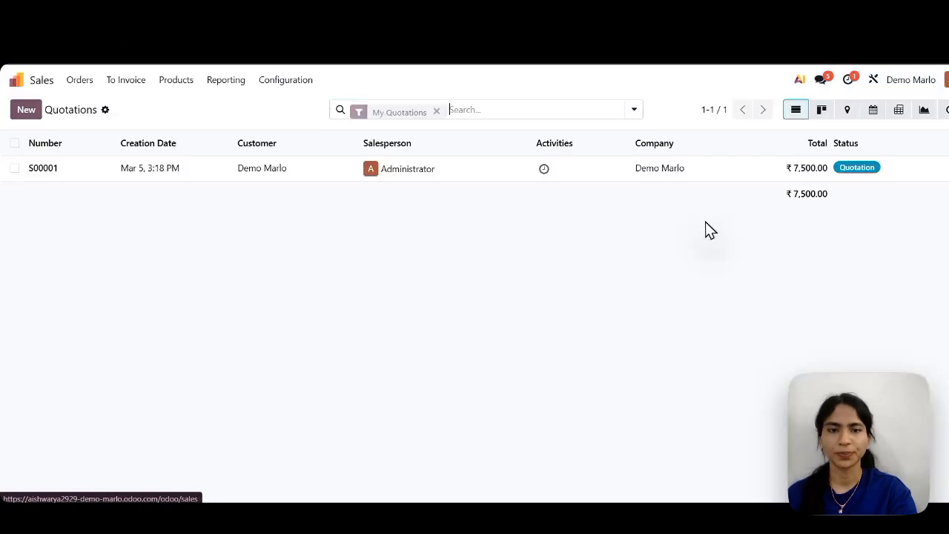
pyautogui.click(27, 111)
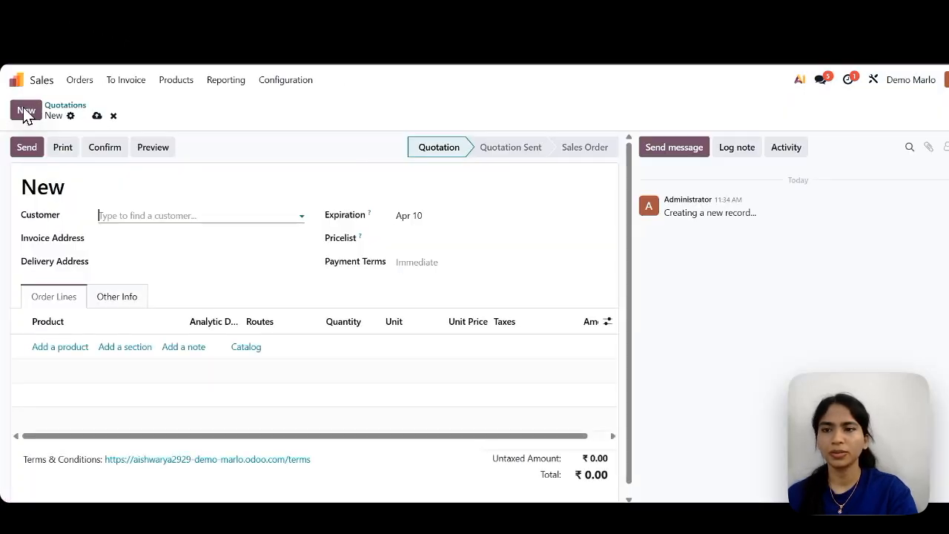
pyautogui.click(137, 215)
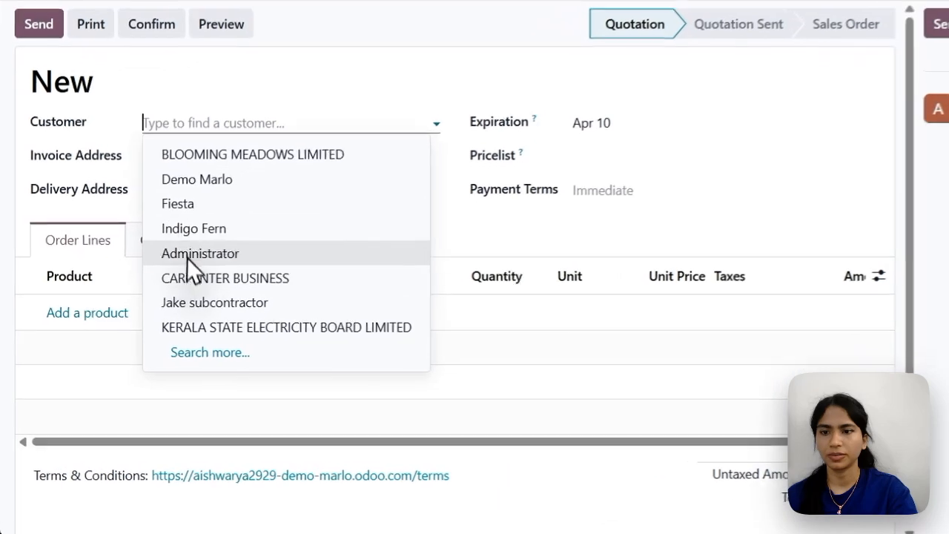
pyautogui.click(137, 322)
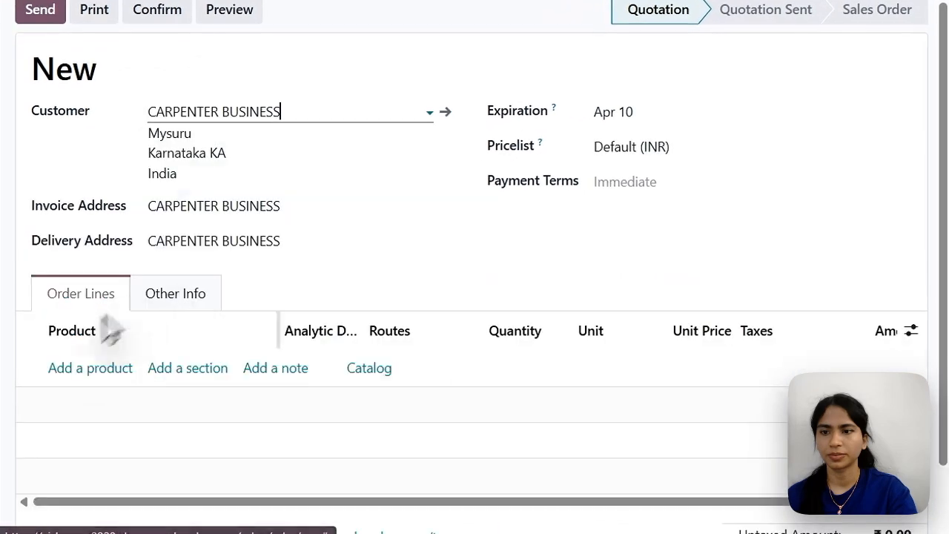
# Add 5 units of the Starry Night Epoxy Resin Table to the quotation and confirm it as a sales order.
pyautogui.click(80, 369)
pyautogui.write('st')
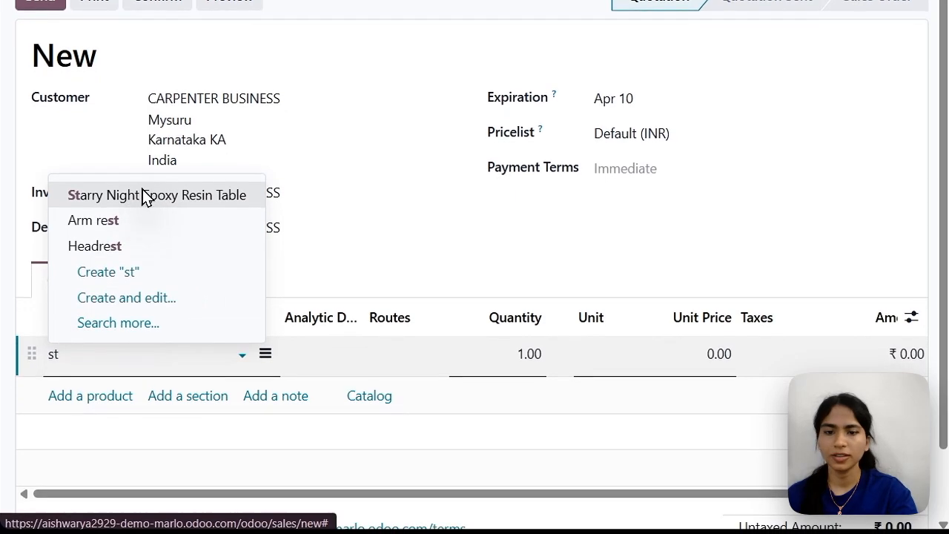
pyautogui.click(146, 199)
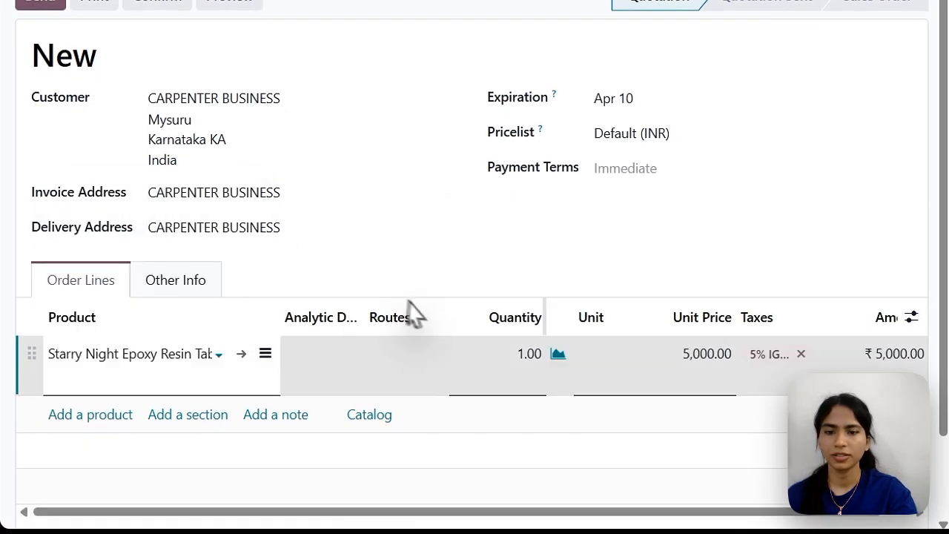
pyautogui.click(502, 378)
pyautogui.write('5')
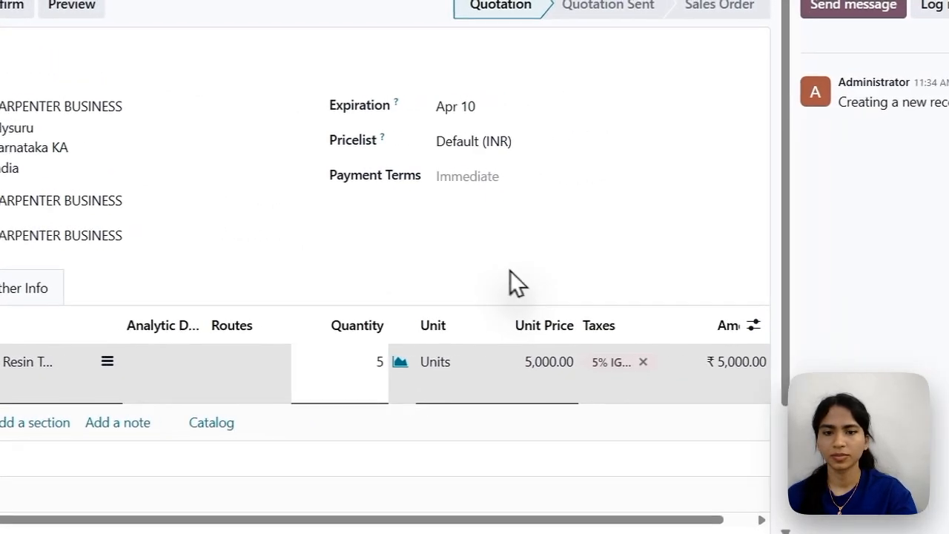
pyautogui.click(665, 261)
pyautogui.scroll(-2, 665, 261)
pyautogui.scroll(2, 472, 301)
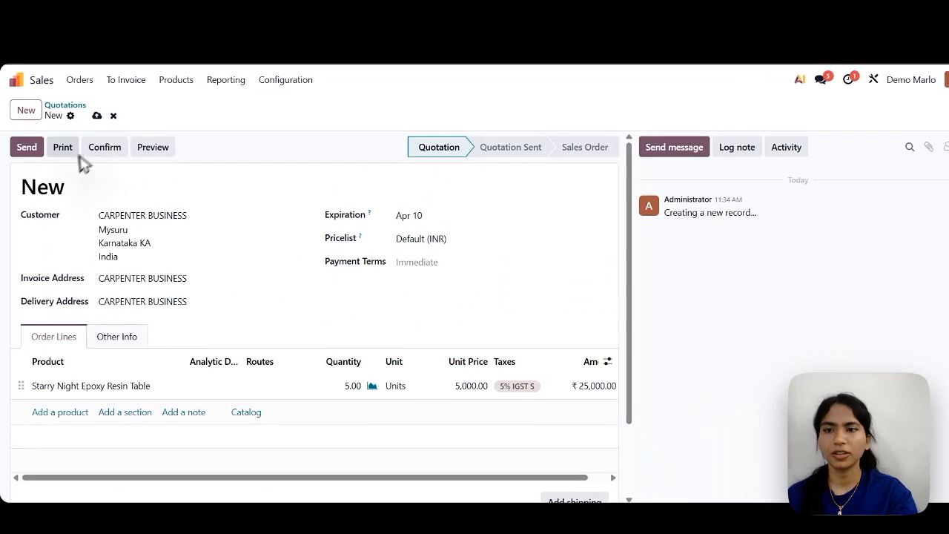
pyautogui.click(58, 93)
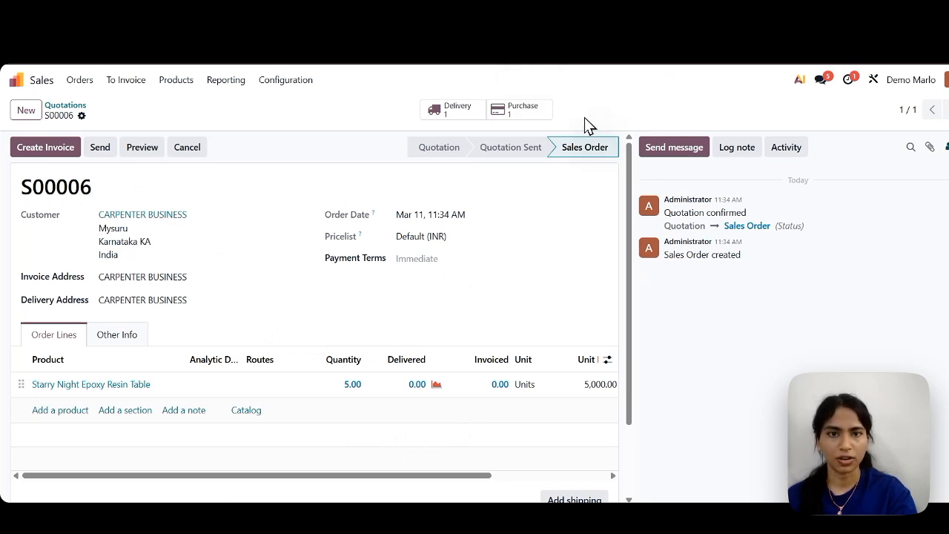
# Confirm the purchase order linked to the sales order and validate the receipt of its tables.
pyautogui.click(512, 113)
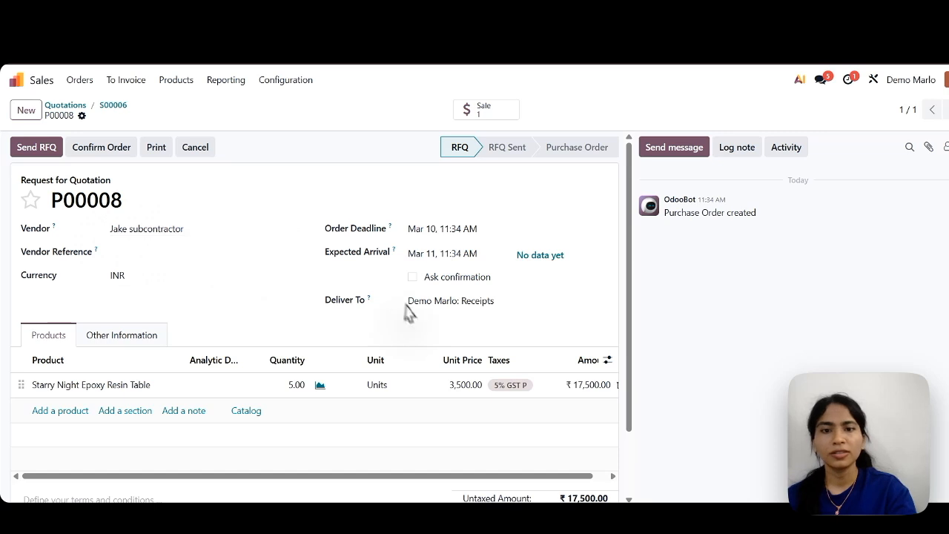
pyautogui.click(105, 152)
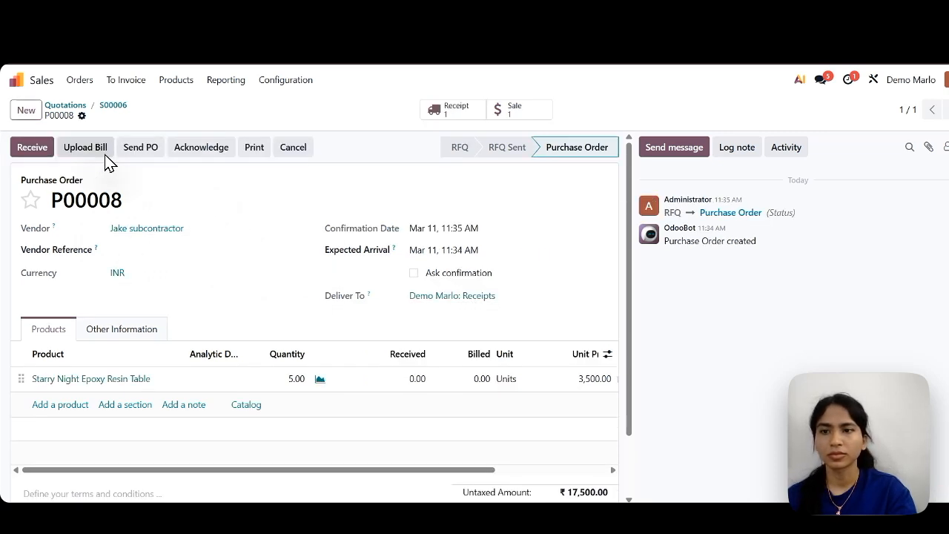
pyautogui.click(37, 150)
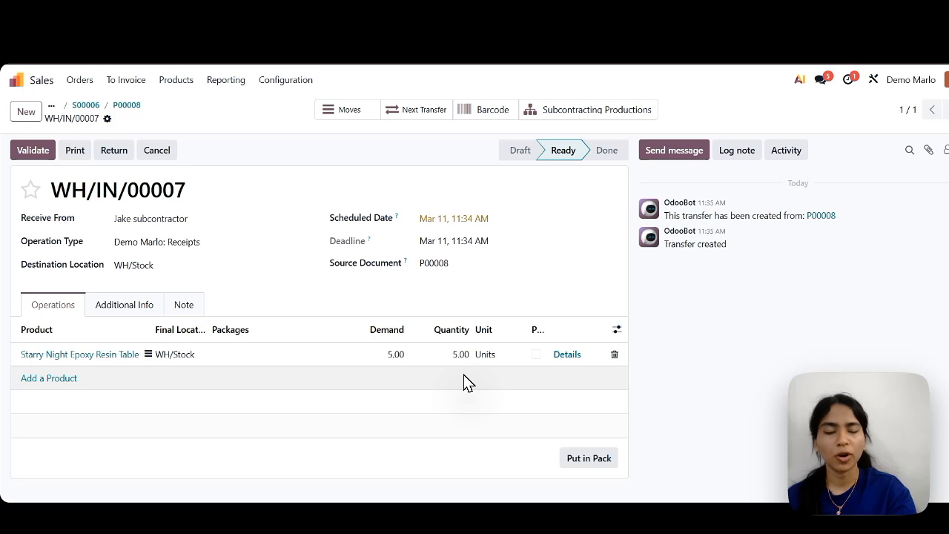
pyautogui.click(35, 151)
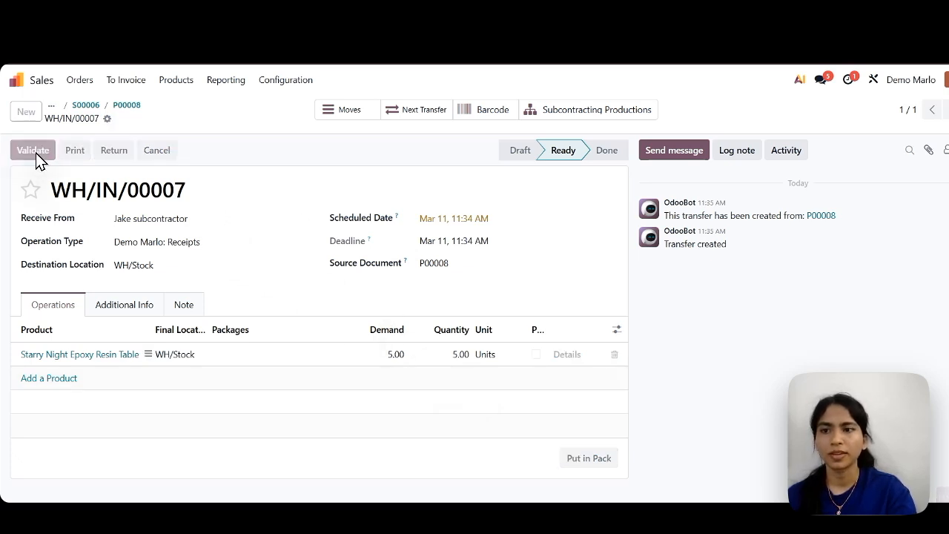
# Return to the sales order and validate its delivery to the customer.
pyautogui.click(83, 106)
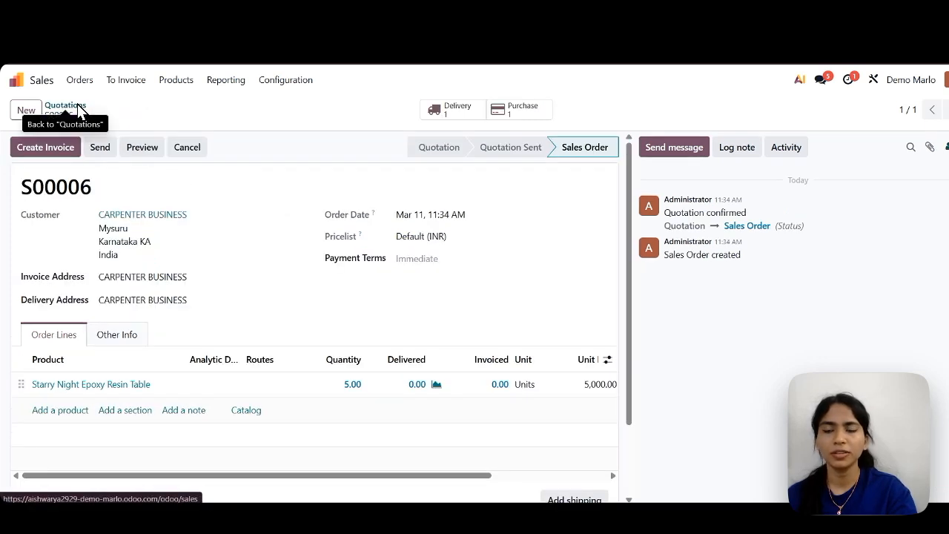
pyautogui.click(441, 112)
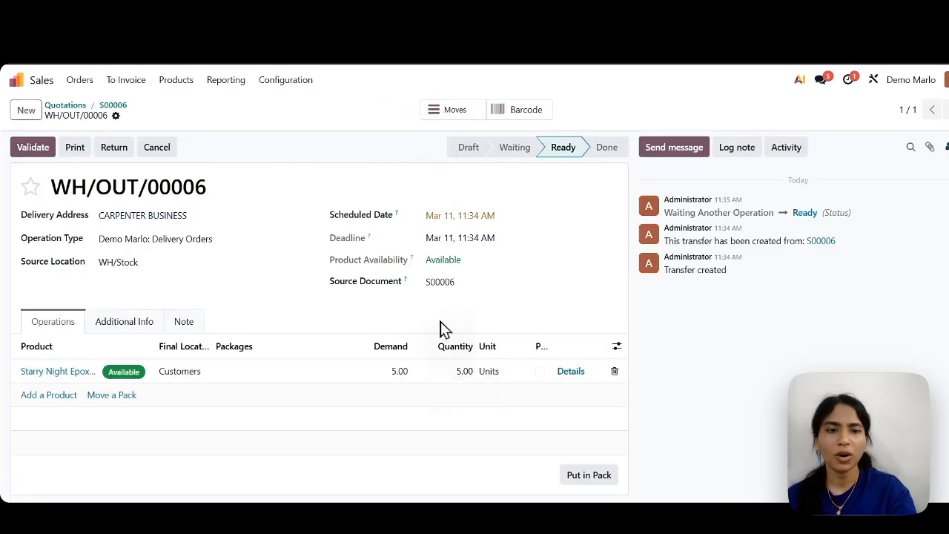
pyautogui.click(27, 152)
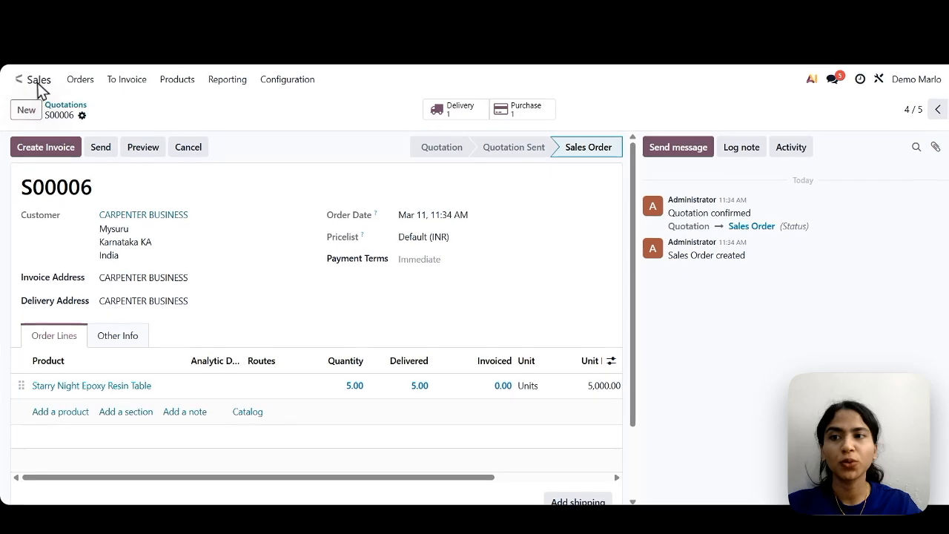
# Switch to the Inventory app and examine the resupply configuration of the Demo Marlo warehouse.
pyautogui.click(41, 72)
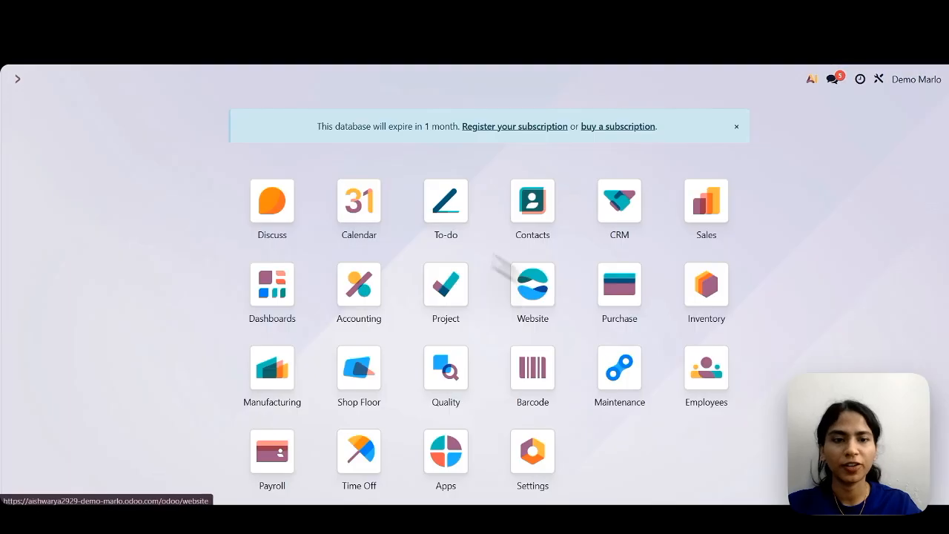
pyautogui.click(697, 283)
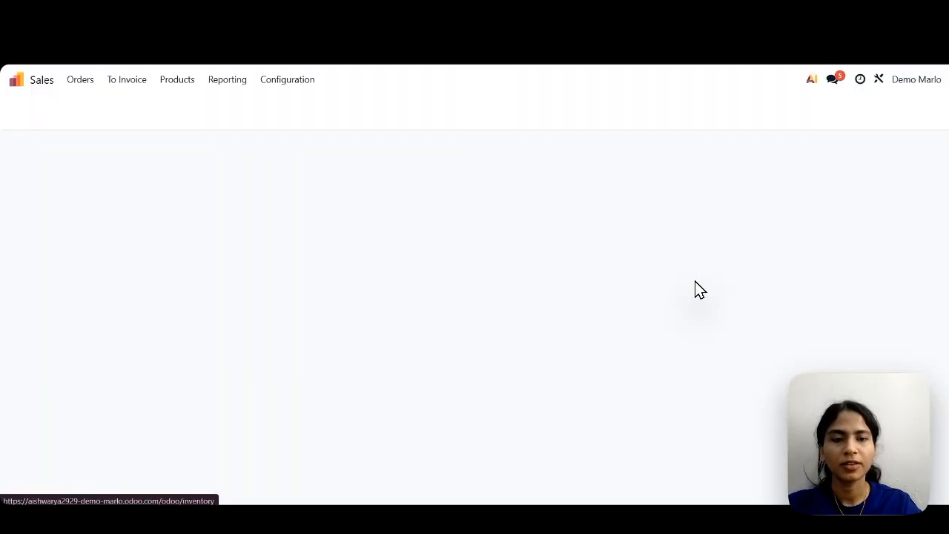
pyautogui.click(315, 81)
pyautogui.click(314, 148)
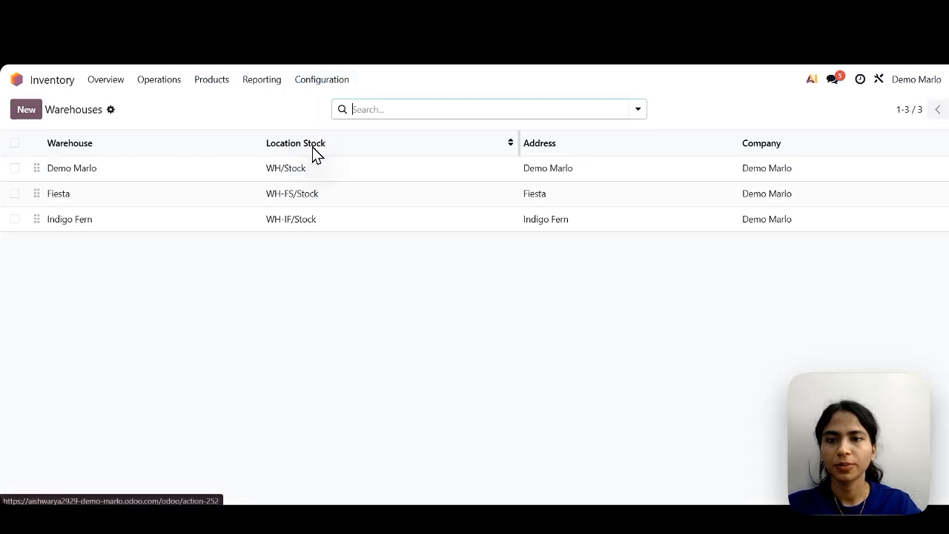
pyautogui.click(177, 173)
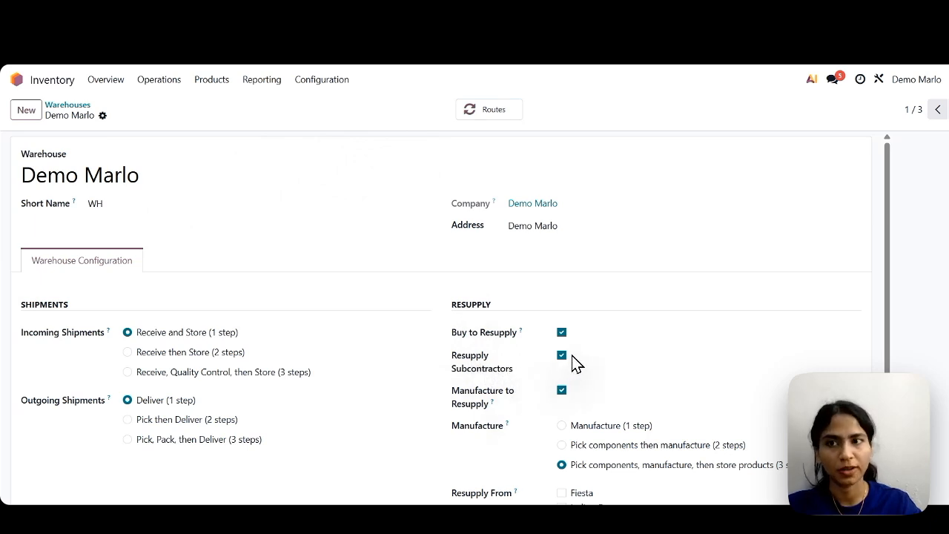
# Open the Sofa Set product and review its purchase vendor and inventory routes.
pyautogui.click(213, 80)
pyautogui.click(219, 106)
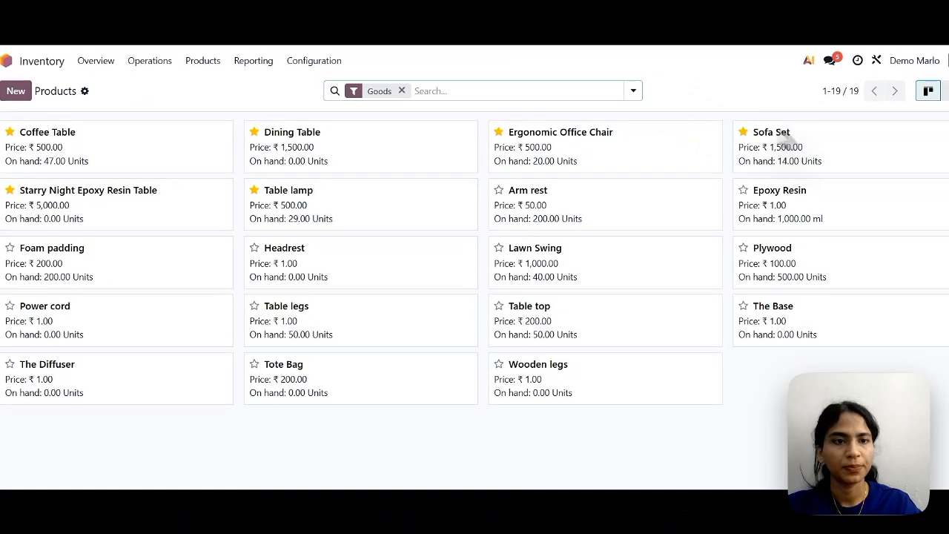
pyautogui.click(827, 152)
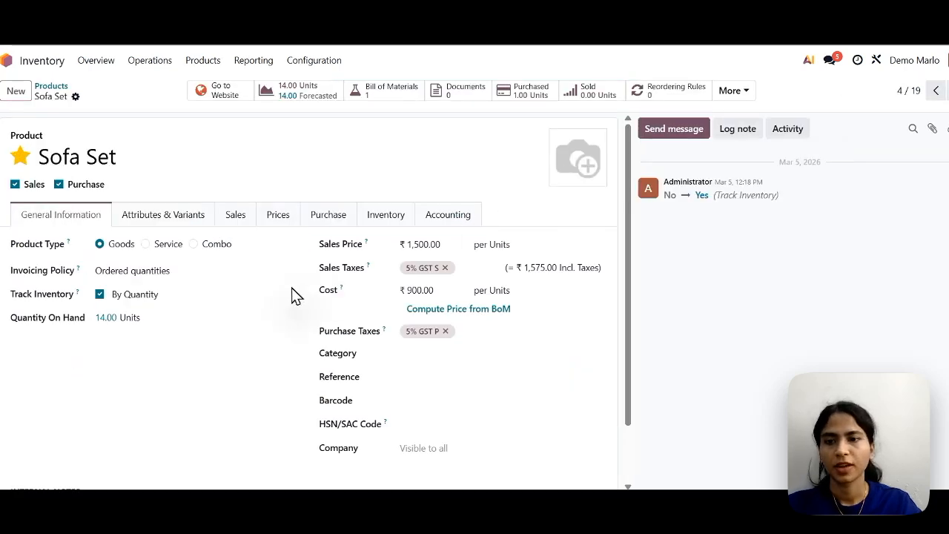
pyautogui.click(313, 216)
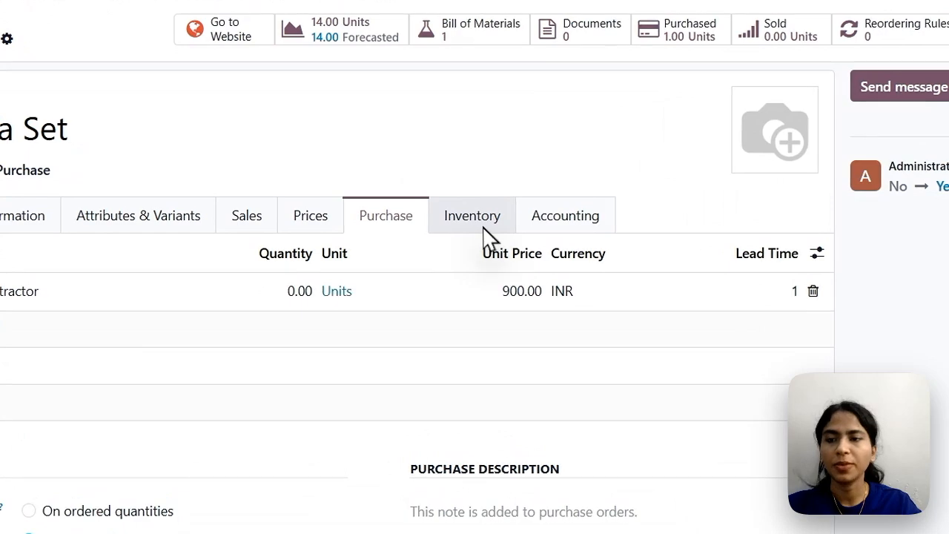
pyautogui.click(382, 219)
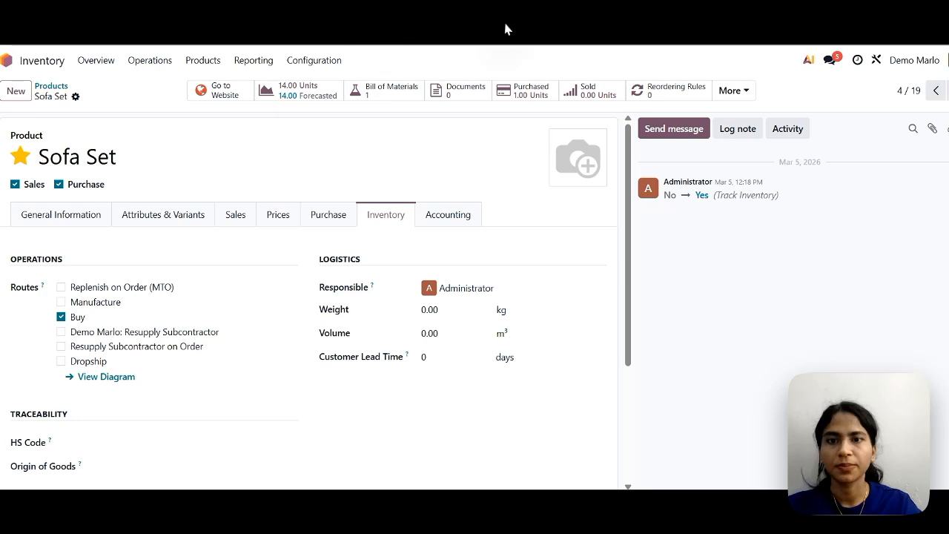
# Open the Sofa Set's bill of materials and check its BoM type, subcontractors and components.
pyautogui.click(384, 98)
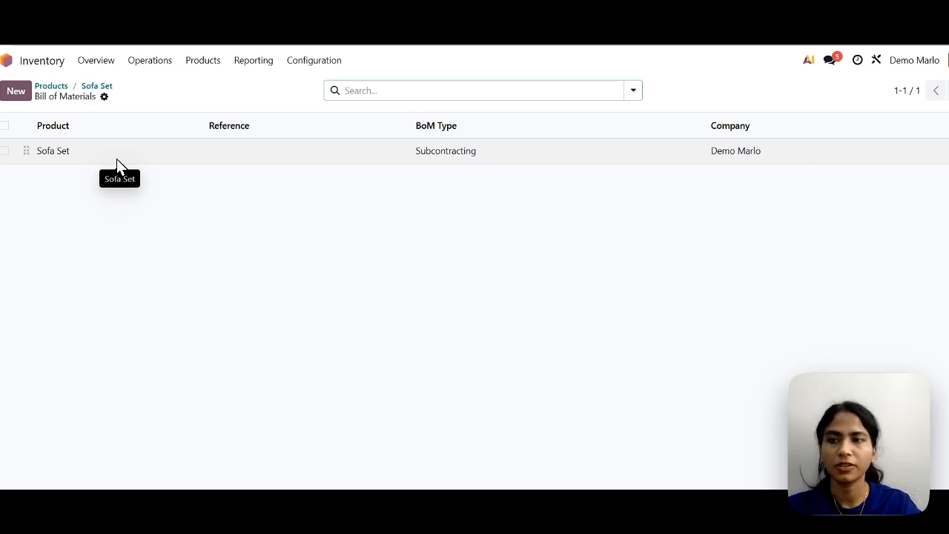
pyautogui.click(116, 159)
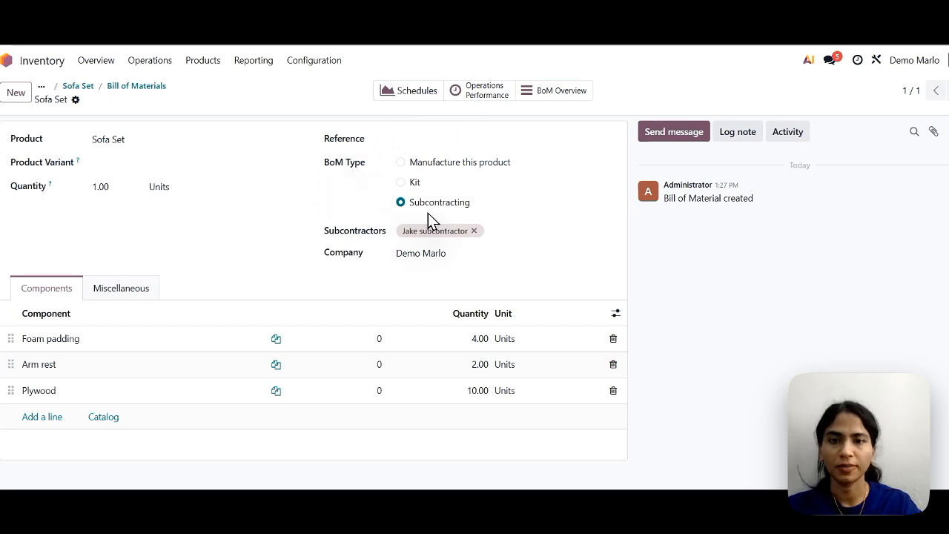
pyautogui.click(495, 228)
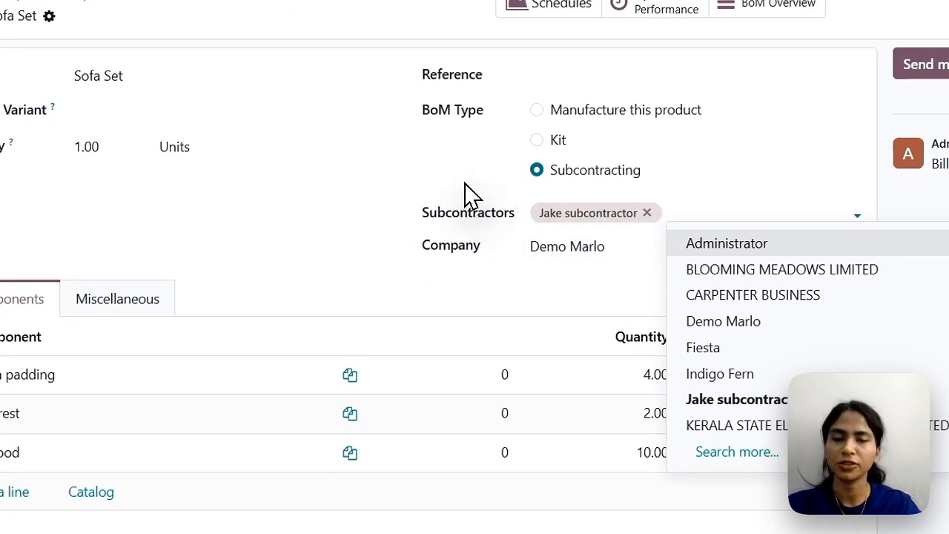
pyautogui.click(465, 192)
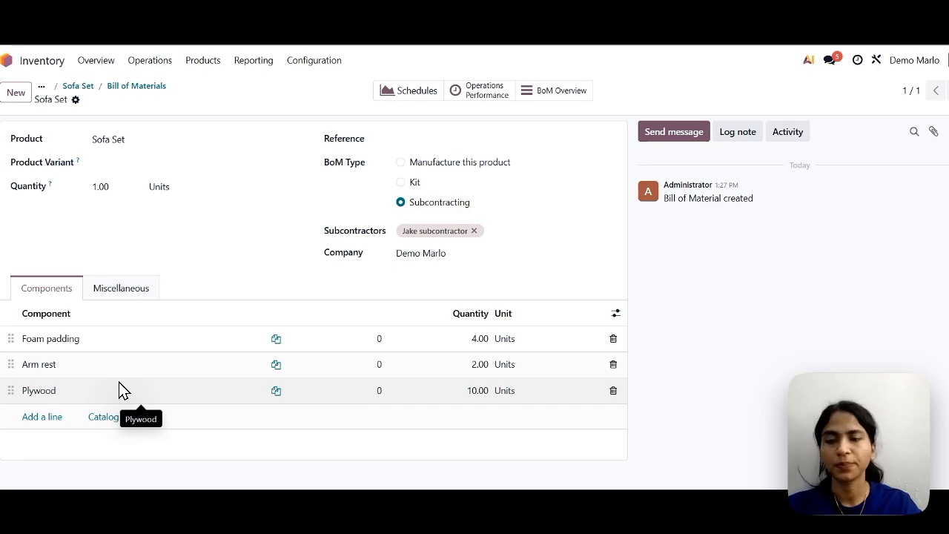
# Review the vendor and routes of the Foam padding component, then return to the Sofa Set's bill of materials.
pyautogui.click(91, 343)
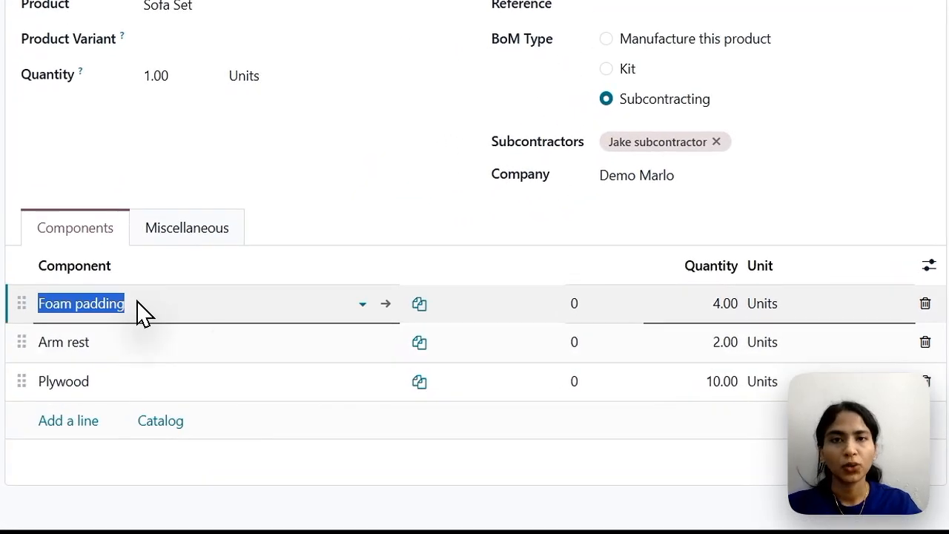
pyautogui.click(386, 304)
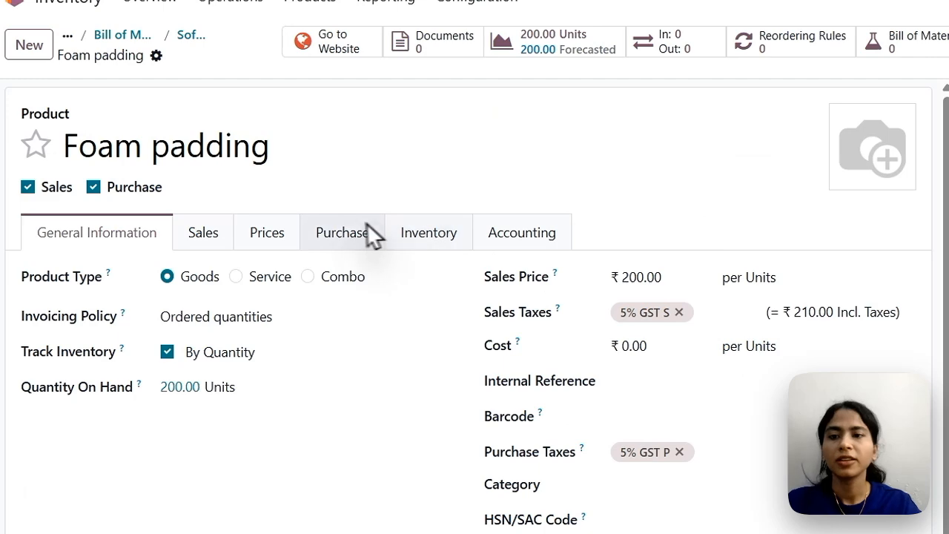
pyautogui.click(358, 235)
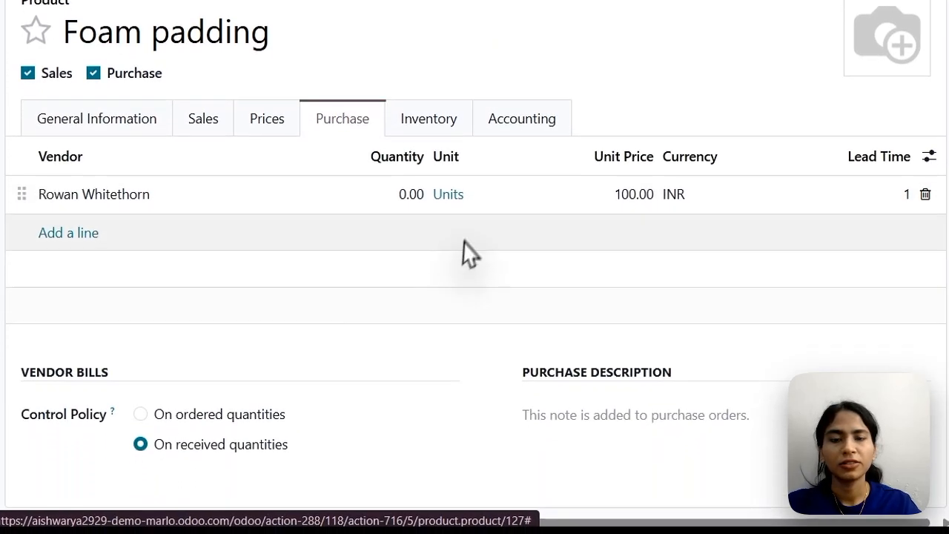
pyautogui.click(436, 118)
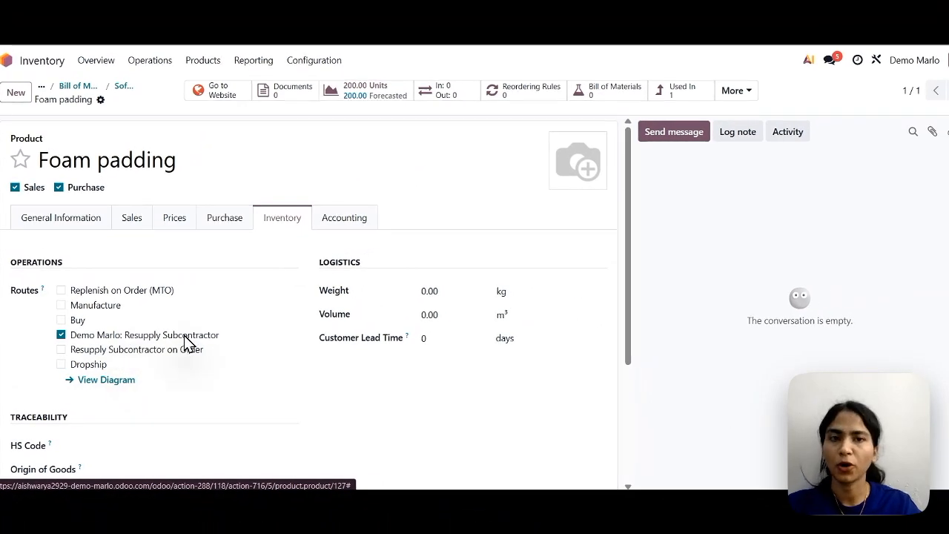
pyautogui.hscroll(-5, 90, 216)
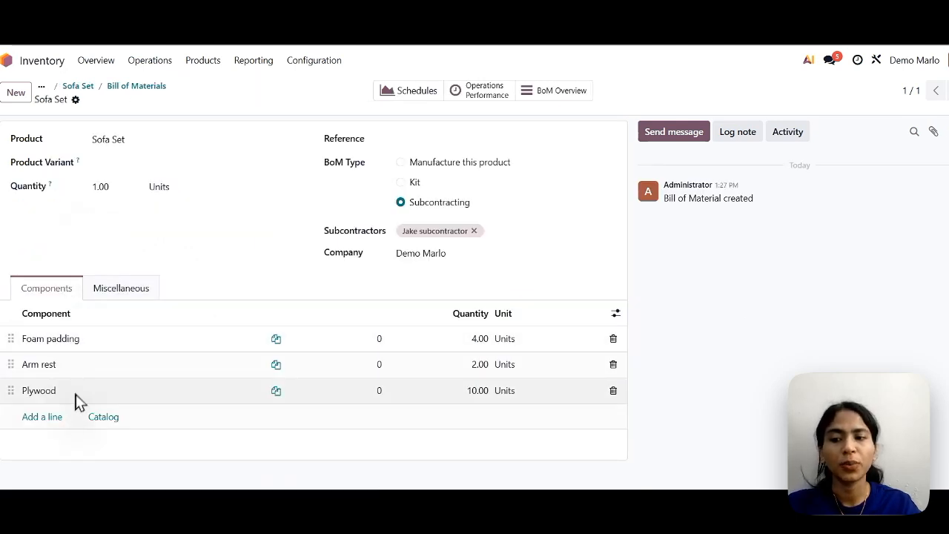
pyautogui.click(91, 364)
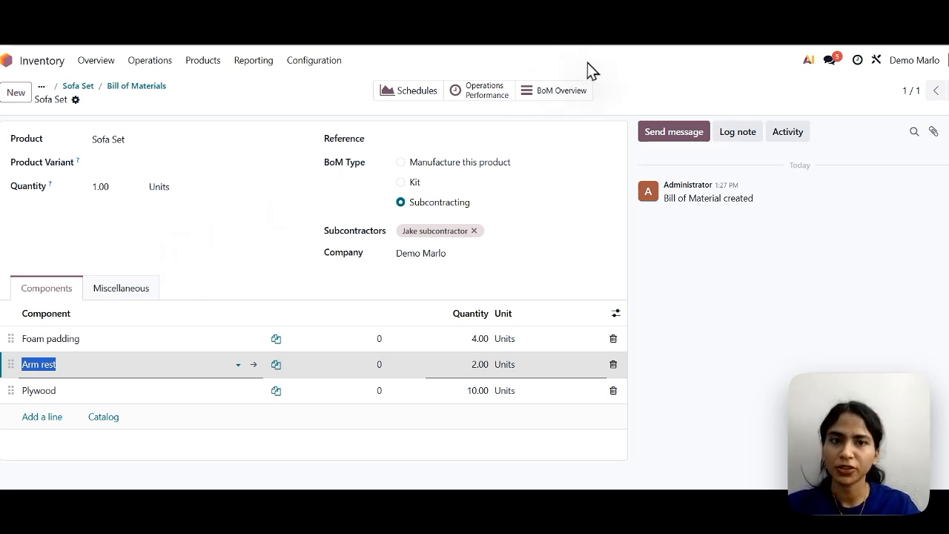
pyautogui.click(606, 83)
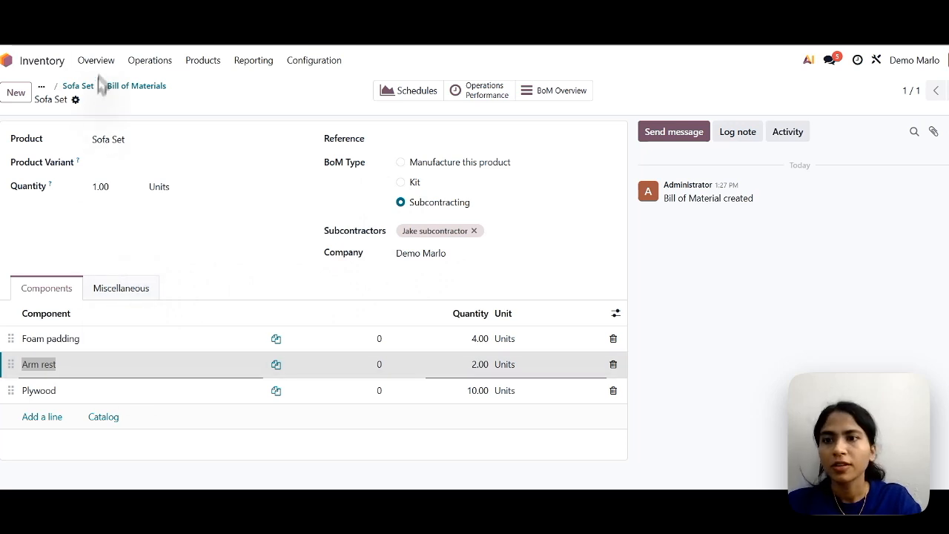
# Switch to the Purchase app and create a new request for quotation with the subcontractor contact as vendor.
pyautogui.click(55, 67)
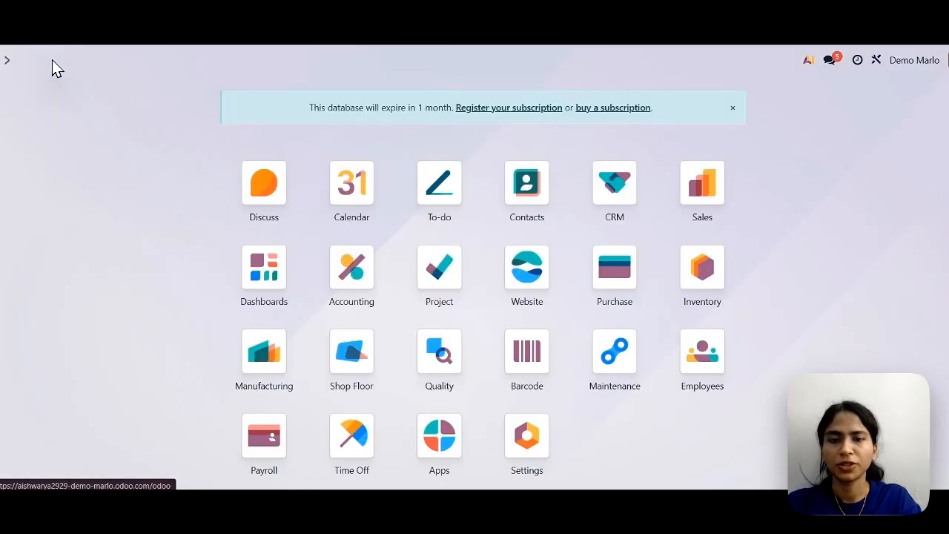
pyautogui.click(621, 275)
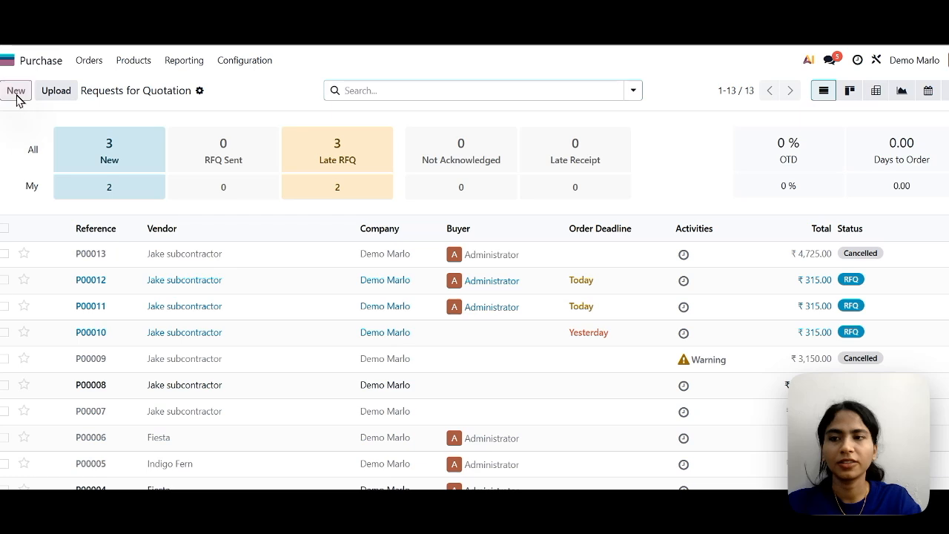
pyautogui.click(16, 92)
pyautogui.click(139, 208)
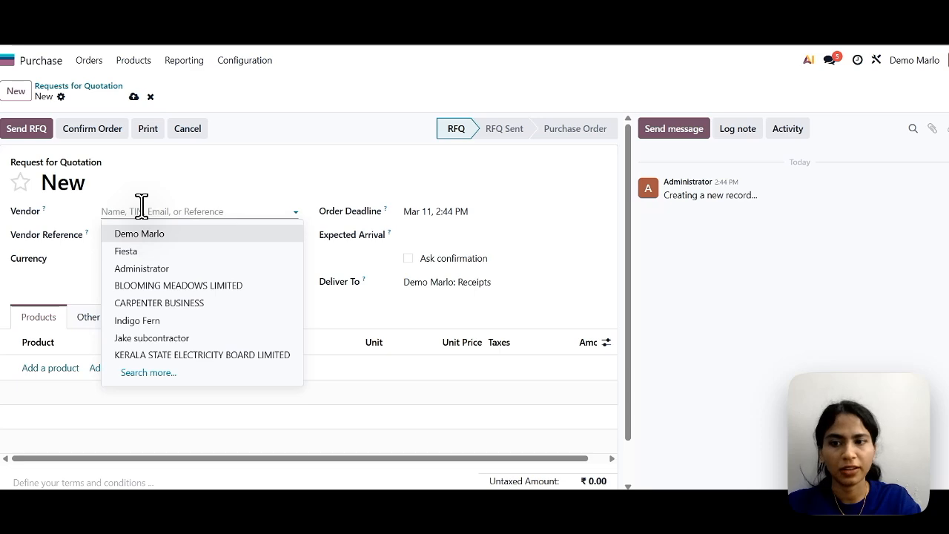
pyautogui.click(153, 338)
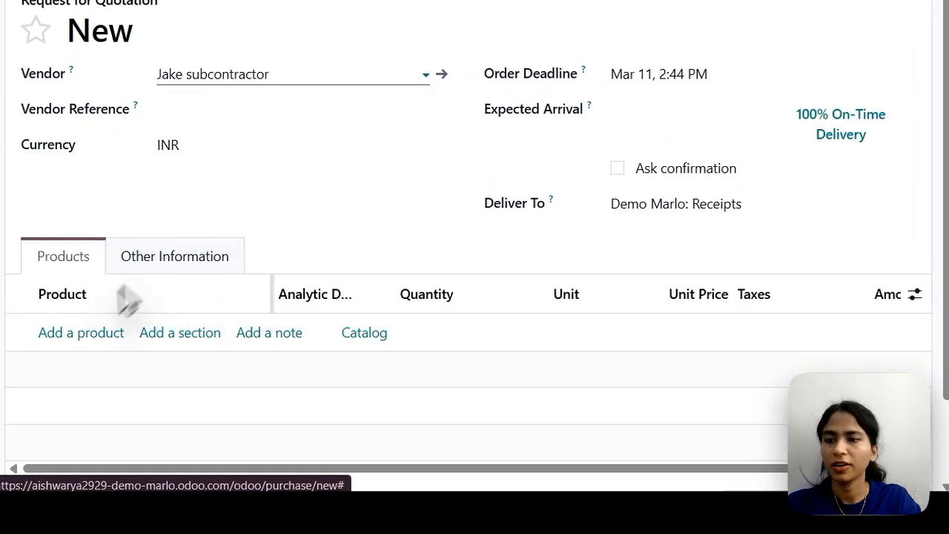
# Add the Sofa Set to the request for quotation with a quantity of 5 units.
pyautogui.click(84, 332)
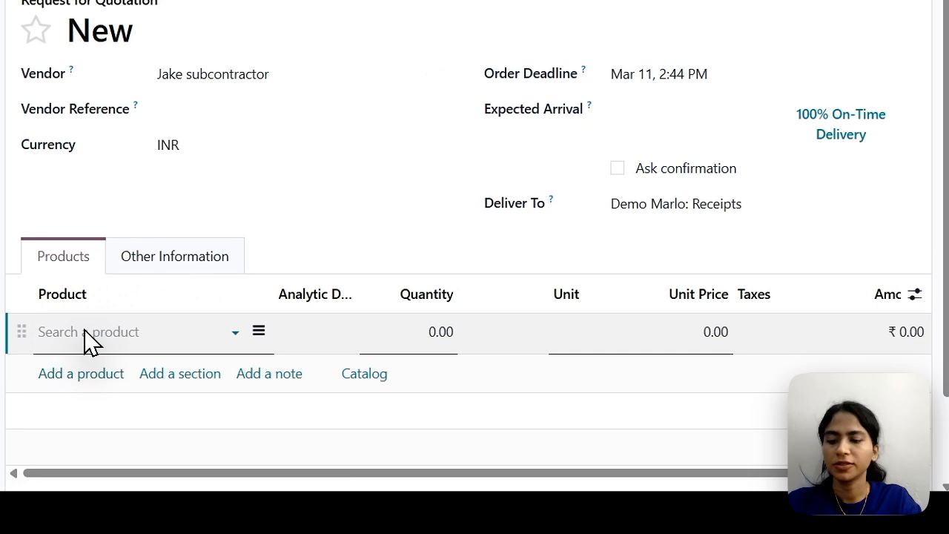
pyautogui.write('sofa')
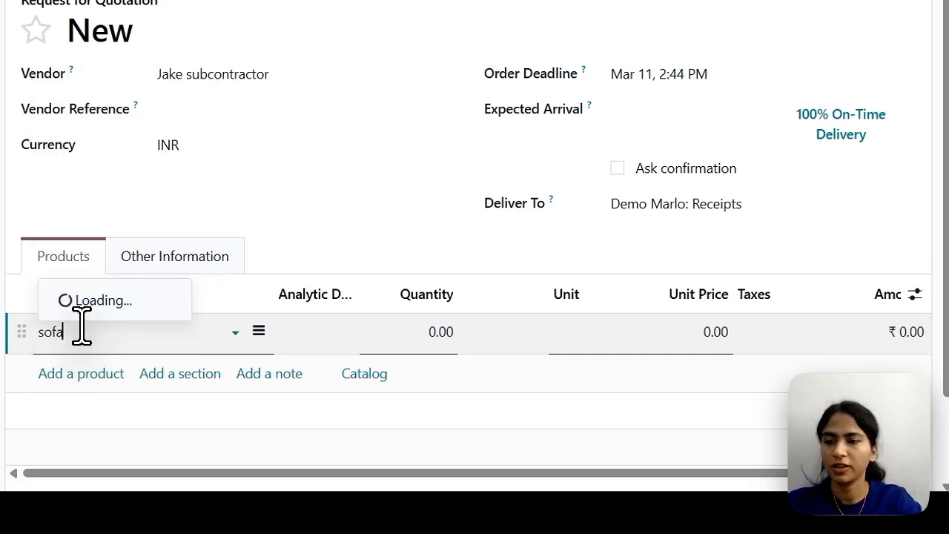
pyautogui.click(121, 223)
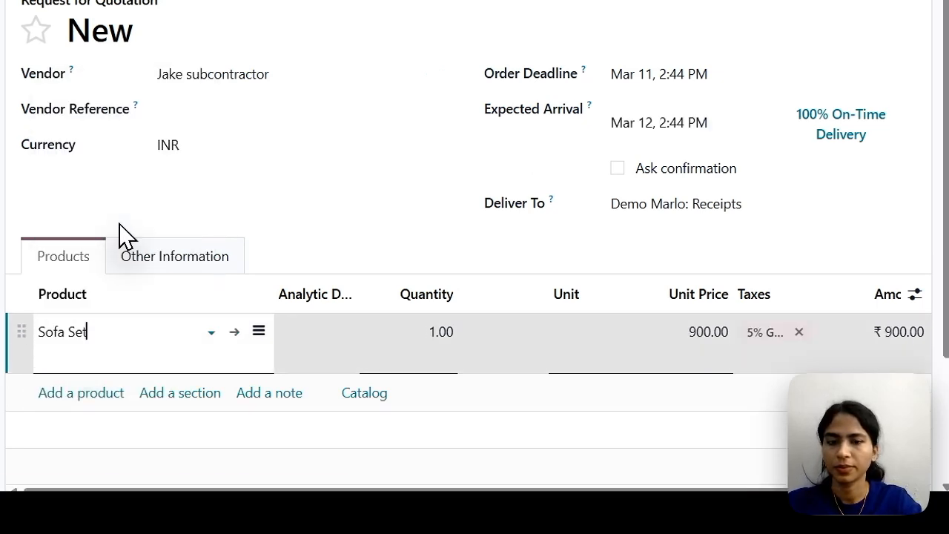
pyautogui.scroll(-2, 278, 271)
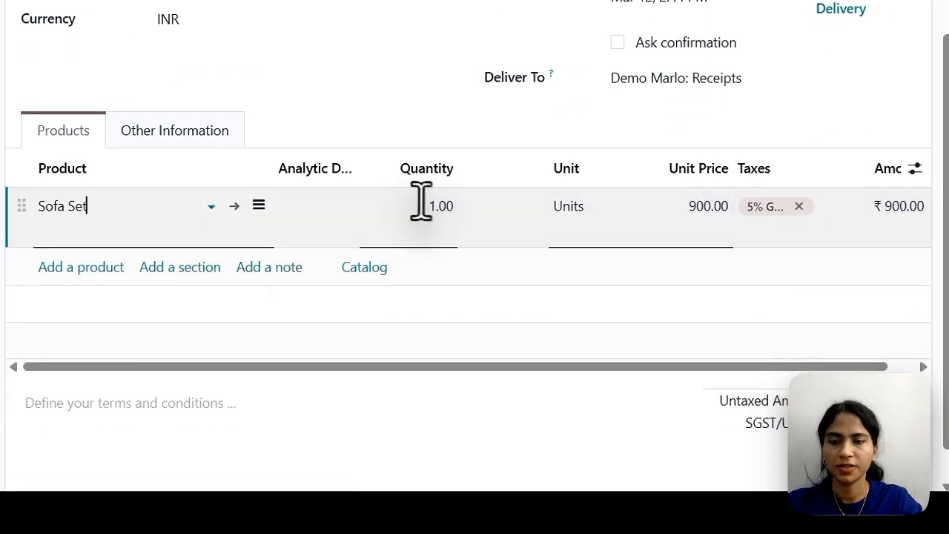
pyautogui.click(420, 201)
pyautogui.scroll(2, 418, 201)
pyautogui.write('5')
pyautogui.click(404, 228)
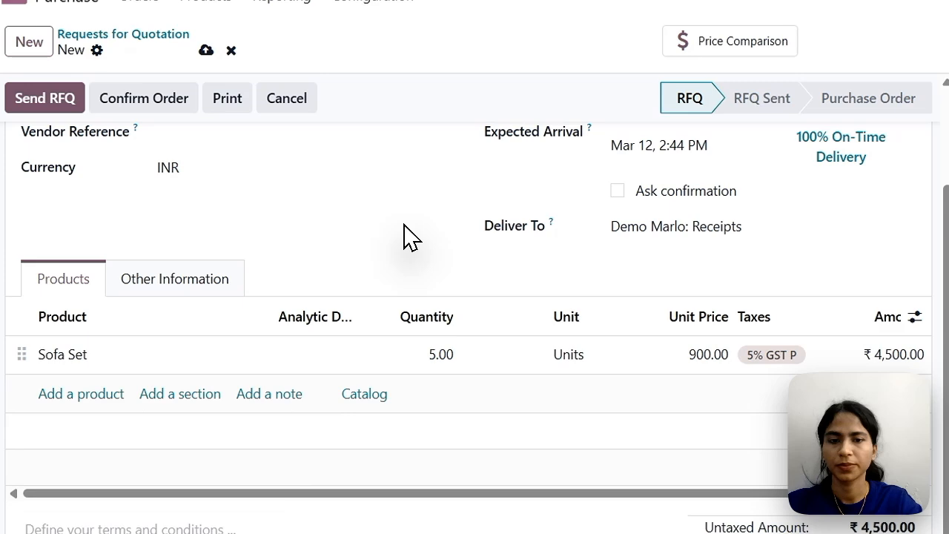
# Confirm the purchase order and validate its resupply transfer of components to the subcontractor, returning to the order.
pyautogui.scroll(2, 403, 235)
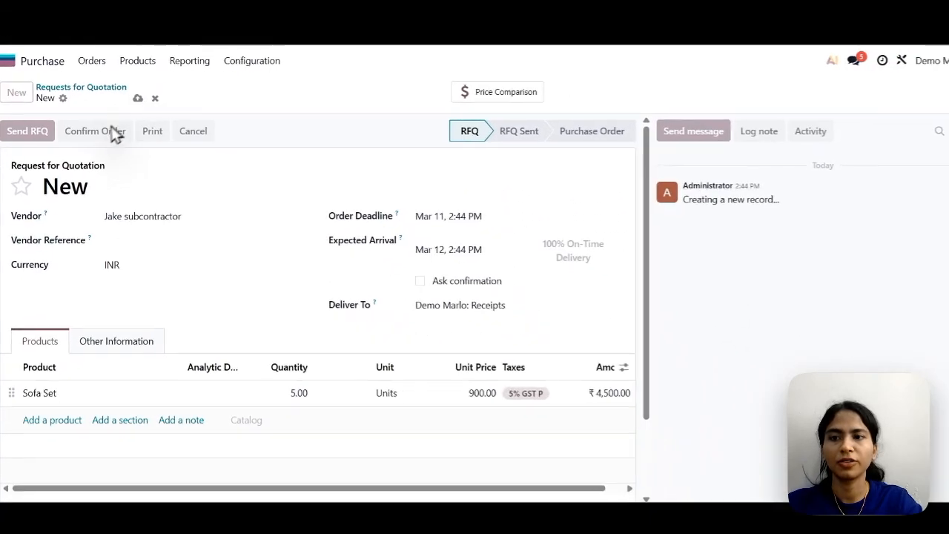
pyautogui.click(115, 133)
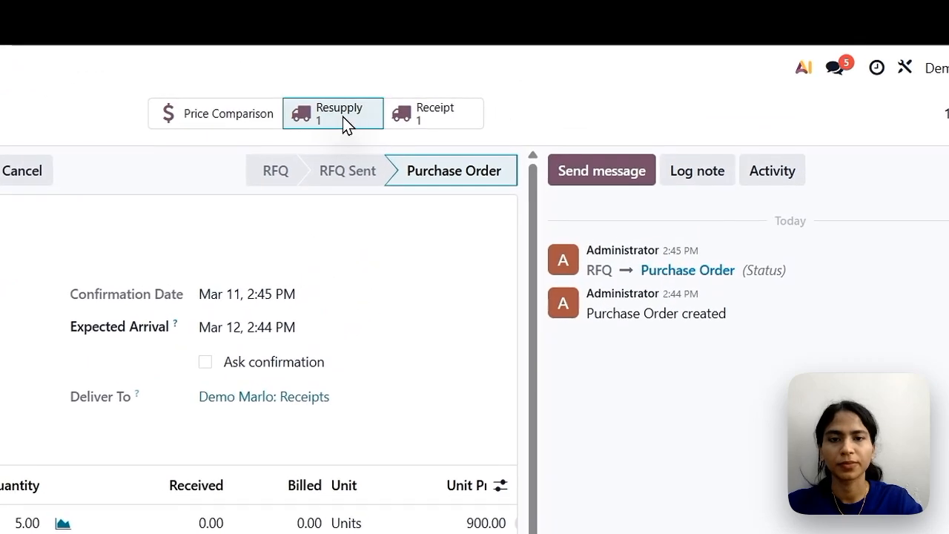
pyautogui.click(342, 117)
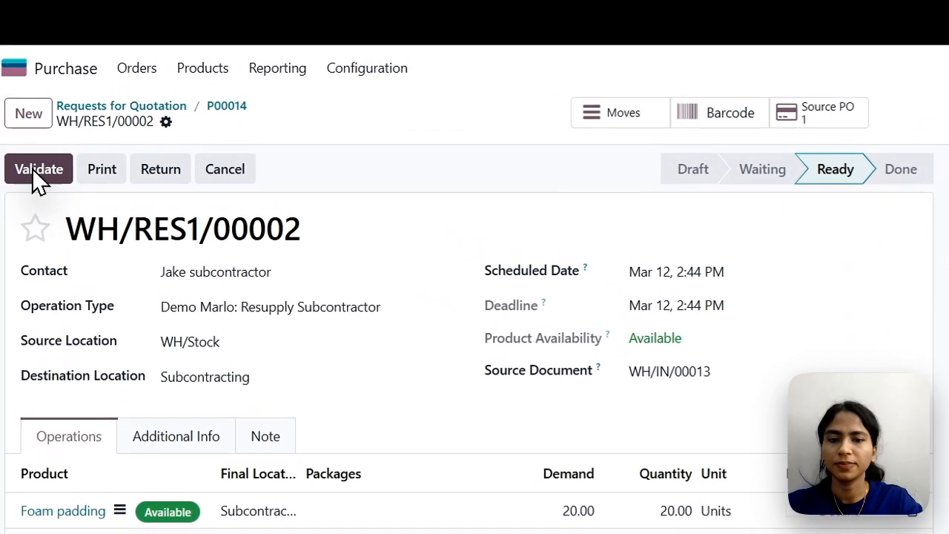
pyautogui.click(35, 169)
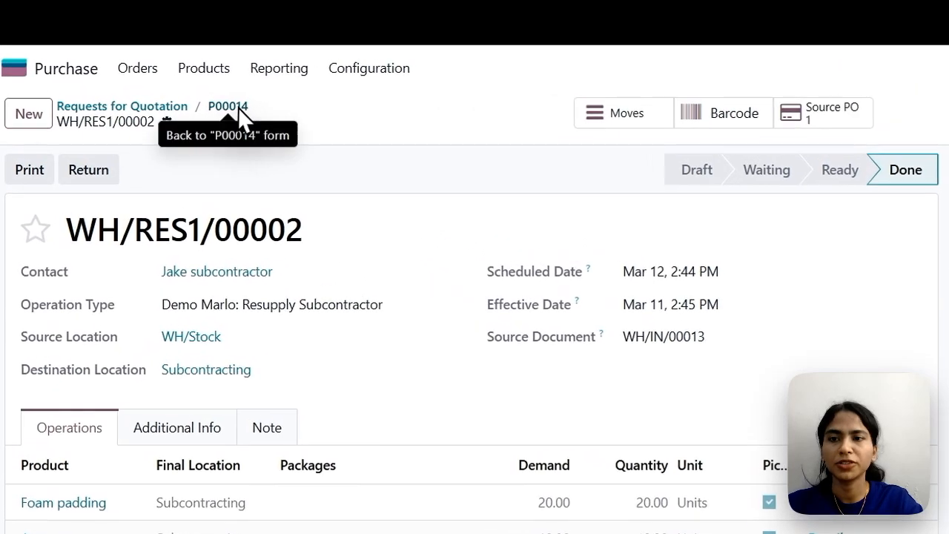
pyautogui.click(239, 108)
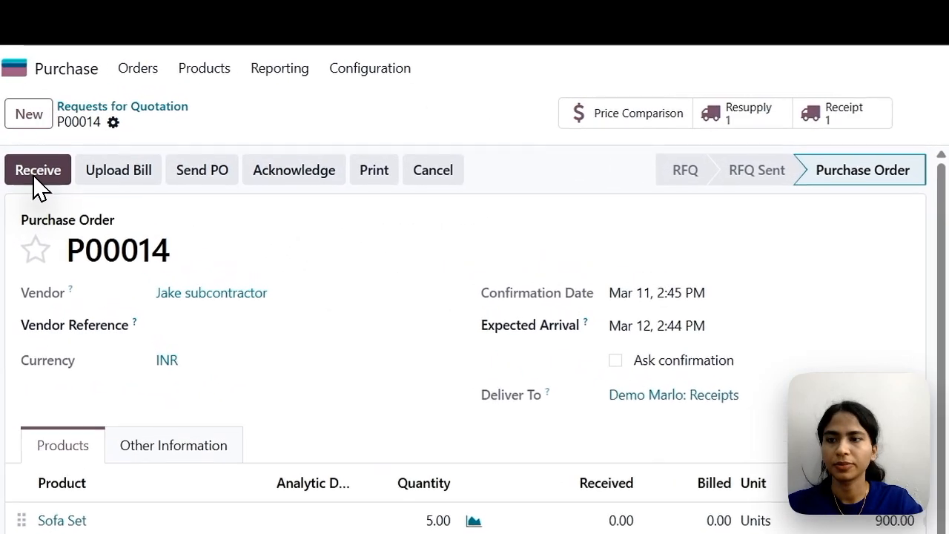
# Receive the 5 Sofa Sets from the purchase order by validating the receipt into WH/Stock.
pyautogui.click(36, 175)
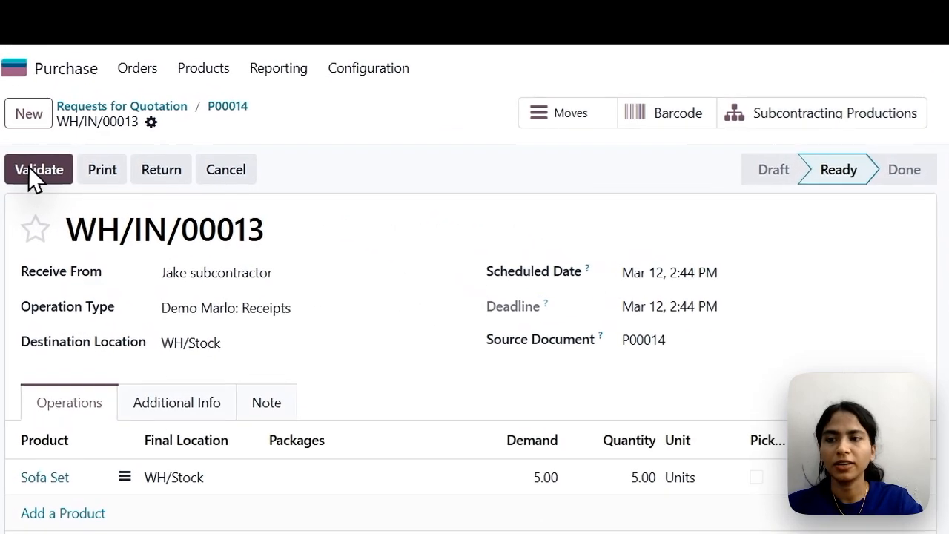
pyautogui.click(28, 168)
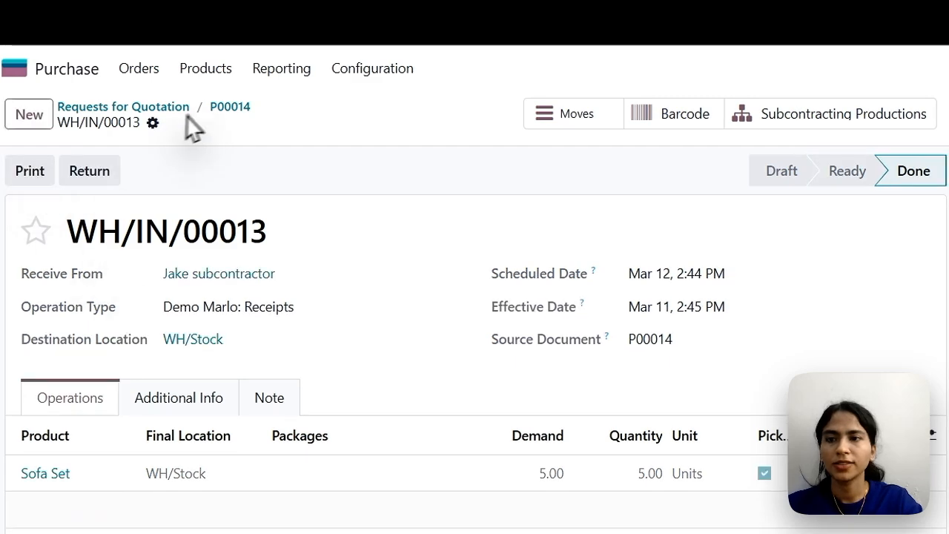
# Return to the purchase order and reopen its receipt from the subcontractor.
pyautogui.click(231, 106)
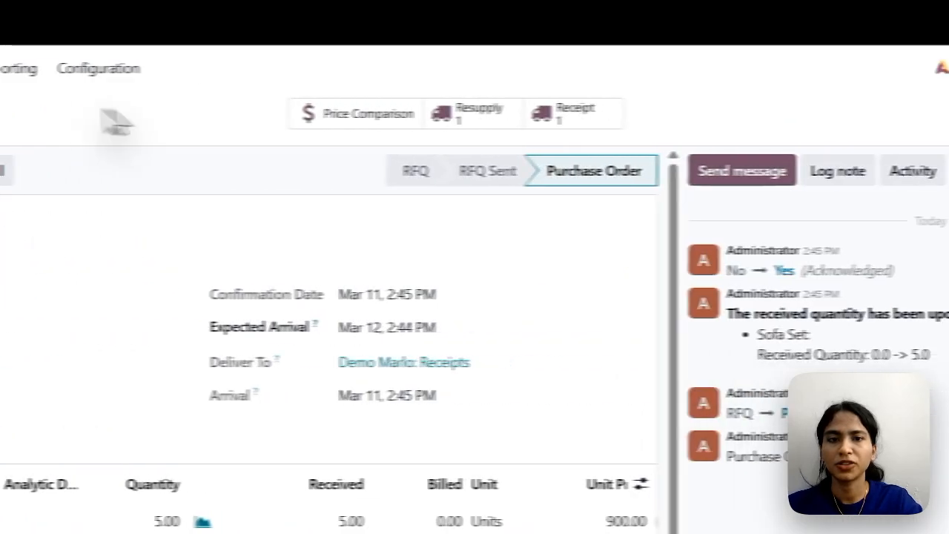
pyautogui.click(490, 132)
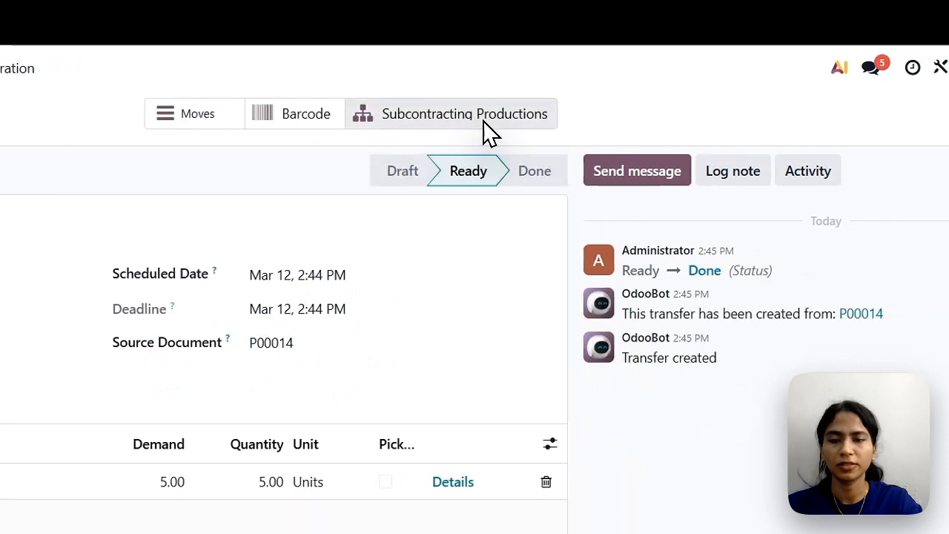